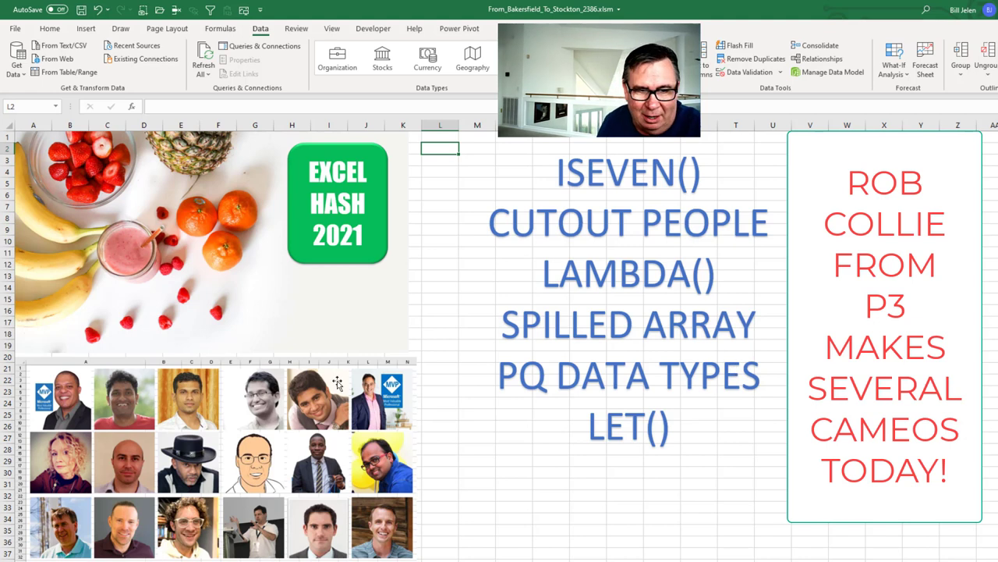
Step: Delete the red cameo caption from the title sheet and go to the I-7 corridor cities sheet
{"action": "left_click", "coordinate": [780, 340]}
{"action": "key", "text": "Delete"}
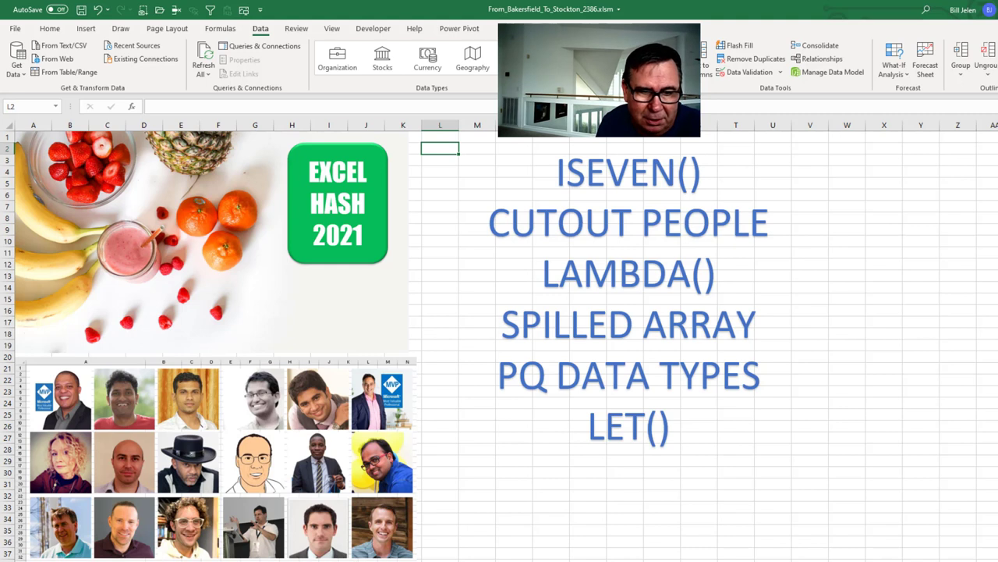
{"action": "key", "text": "ctrl+Page_Down"}
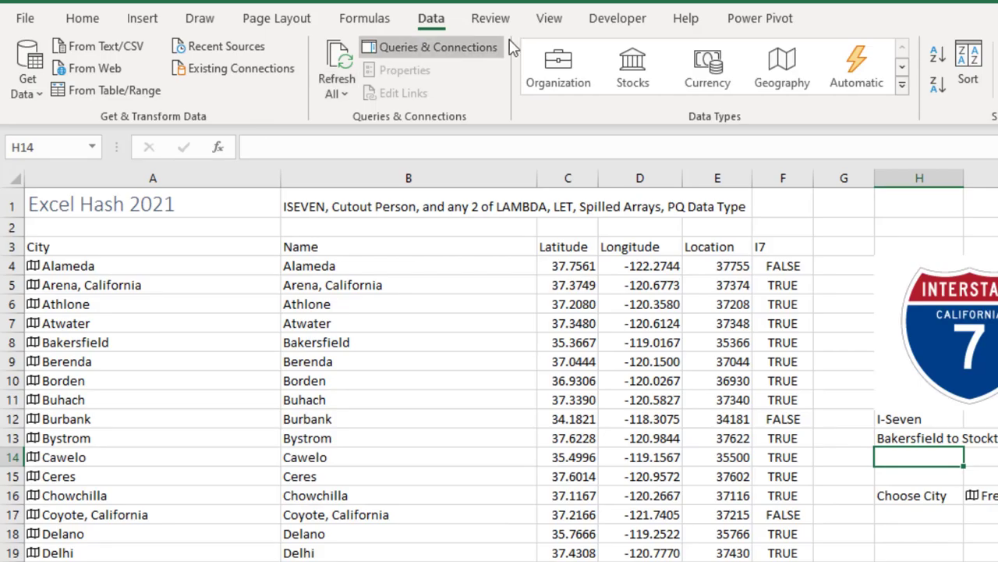
Step: Review the Name, Latitude and Longitude formulas in B5, C4, D4, then edit F4's =ISEVEN(E4)
{"action": "left_click", "coordinate": [903, 84]}
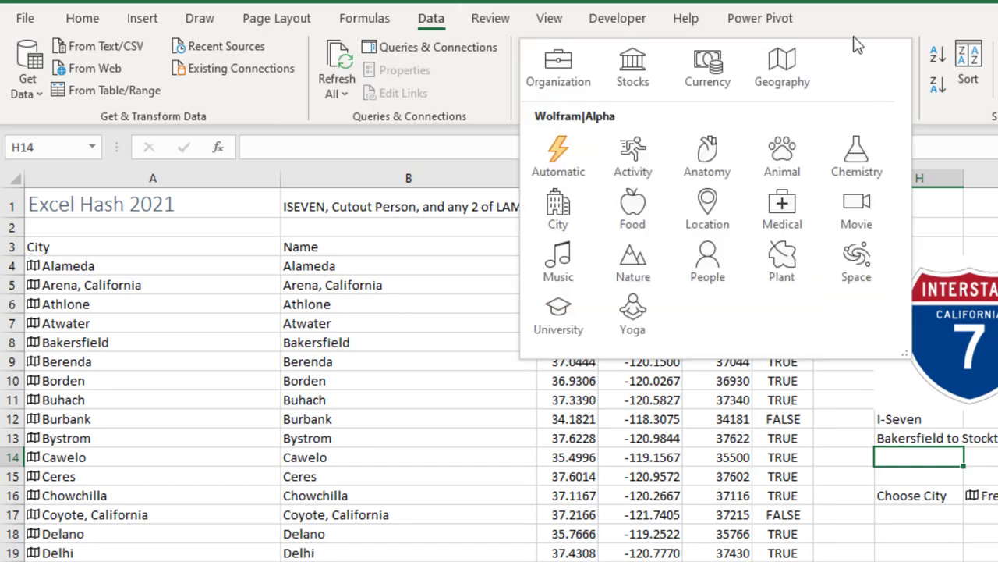
{"action": "left_click", "coordinate": [766, 3]}
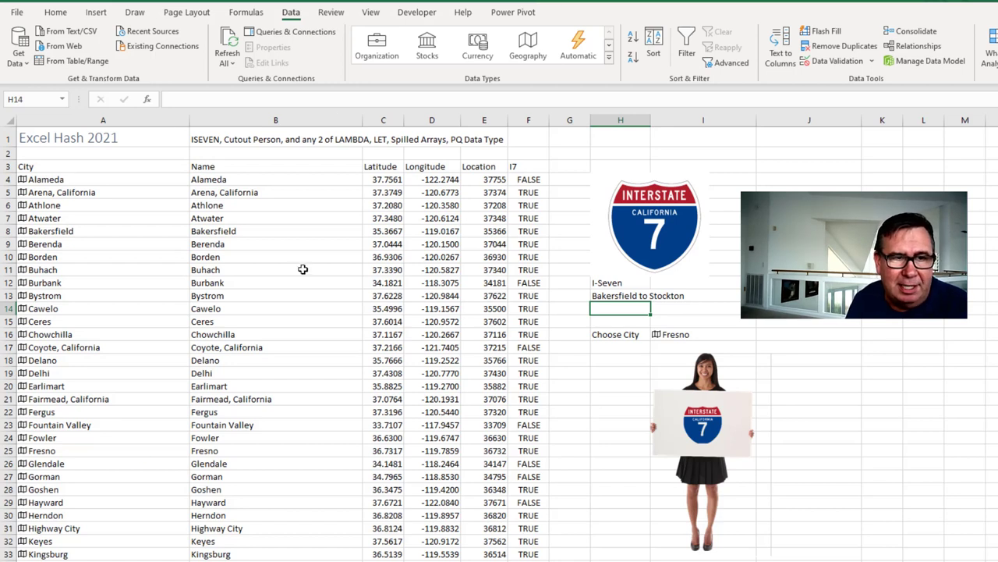
{"action": "left_click", "coordinate": [233, 190]}
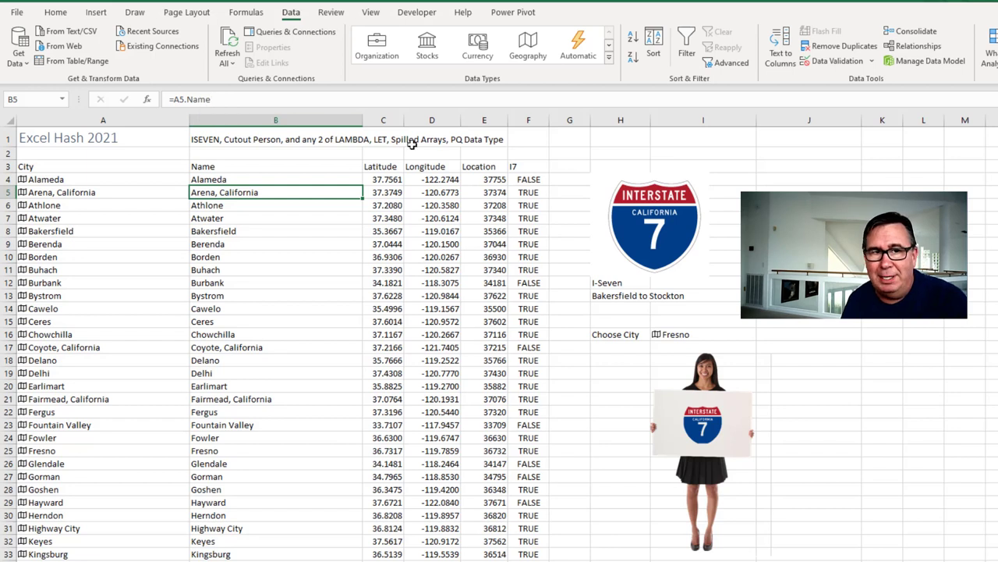
{"action": "left_click", "coordinate": [392, 178]}
{"action": "left_click", "coordinate": [435, 177]}
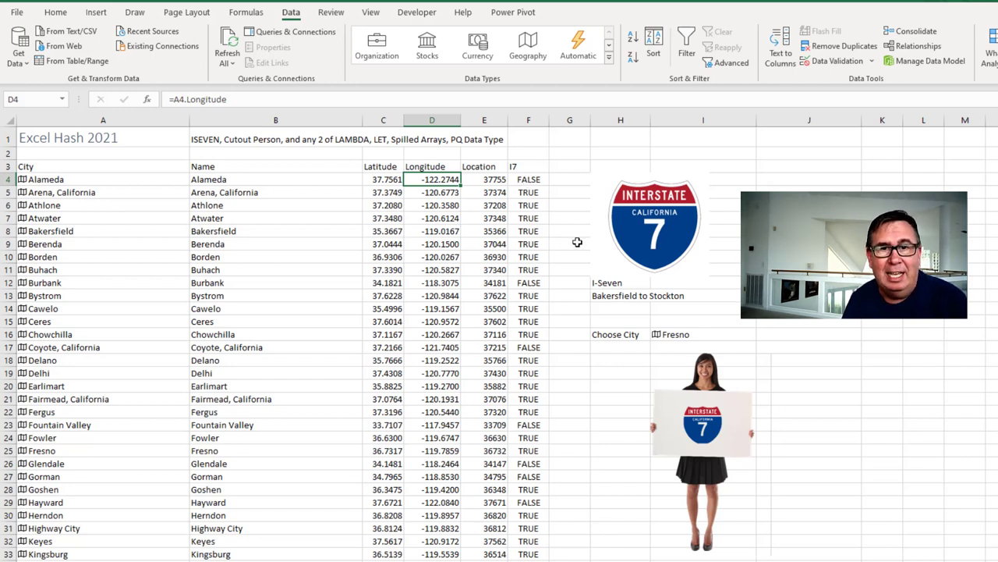
{"action": "left_click", "coordinate": [528, 180]}
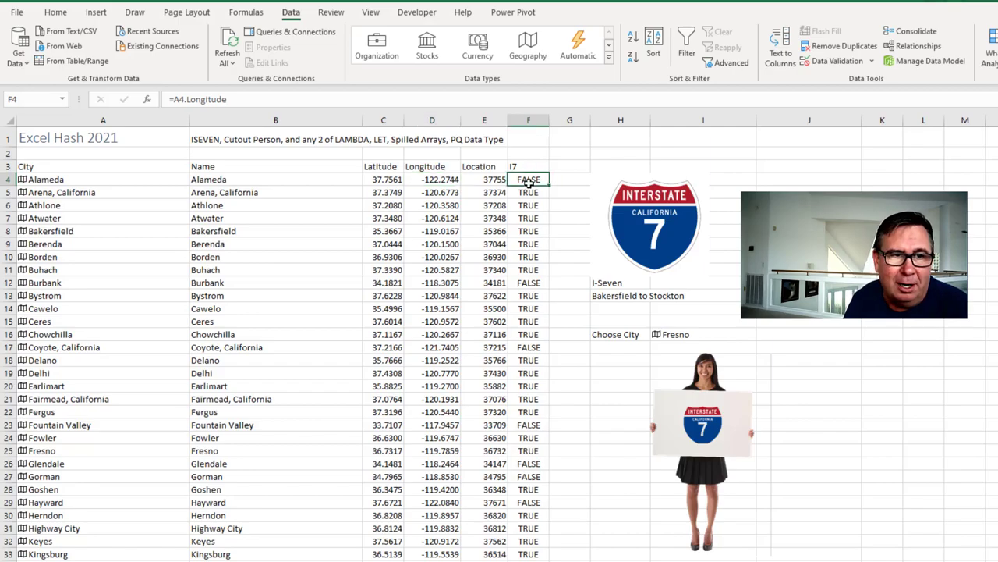
{"action": "key", "text": "F2"}
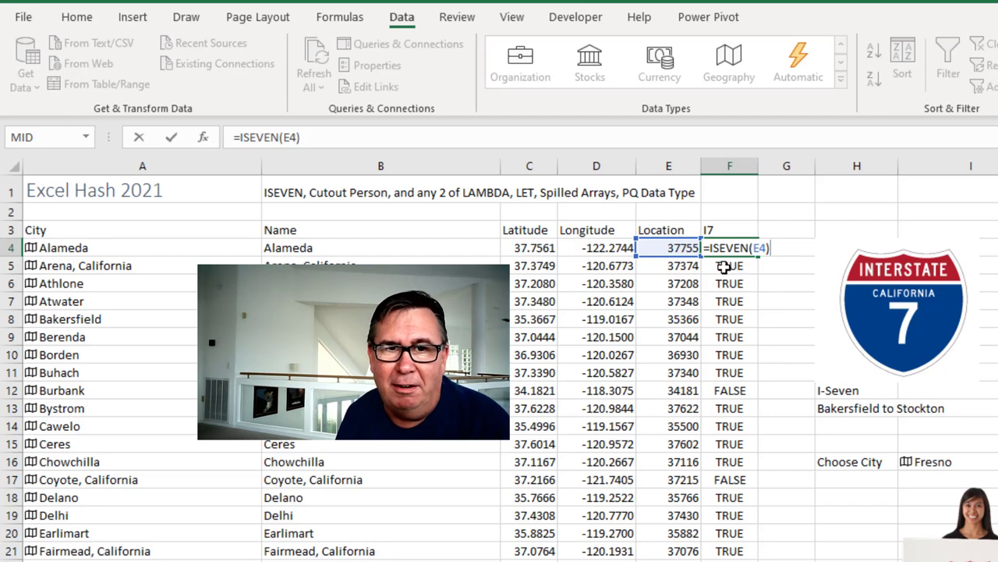
Step: Leave F4 unchanged and pick Glendale in the Choose City dropdown instead of Fresno
{"action": "key", "text": "ctrl+Return"}
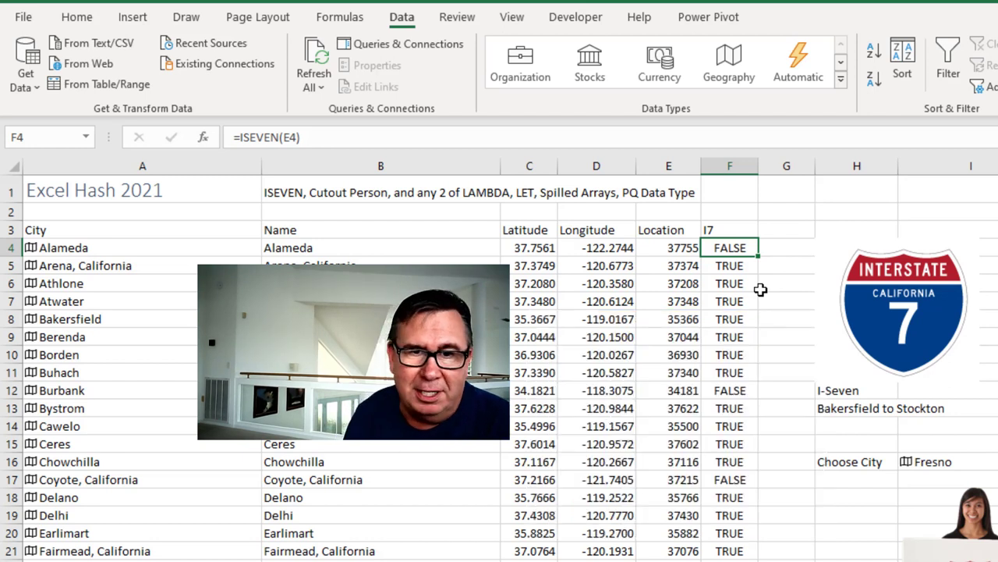
{"action": "left_click", "coordinate": [933, 463]}
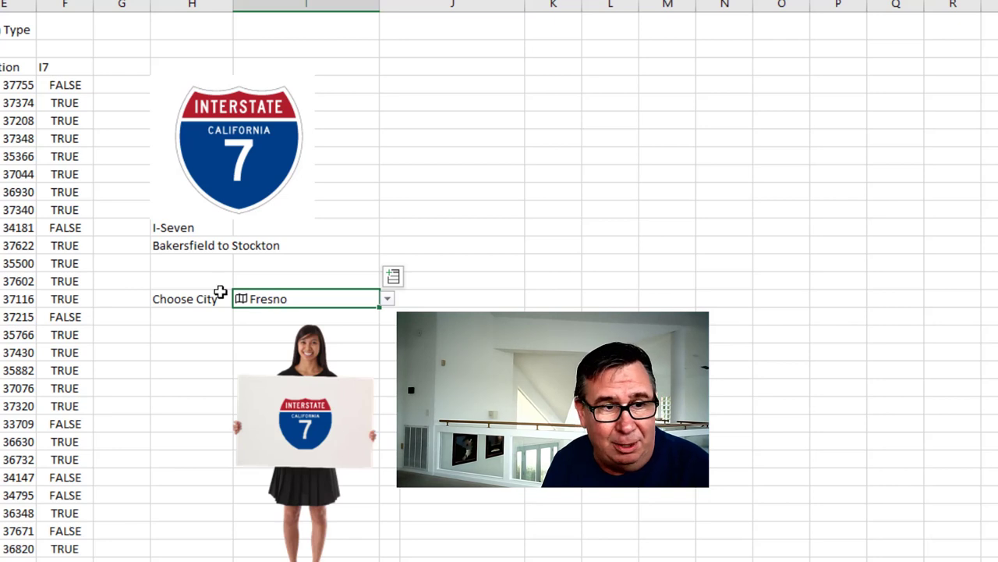
{"action": "left_click", "coordinate": [388, 302]}
{"action": "left_click", "coordinate": [334, 325]}
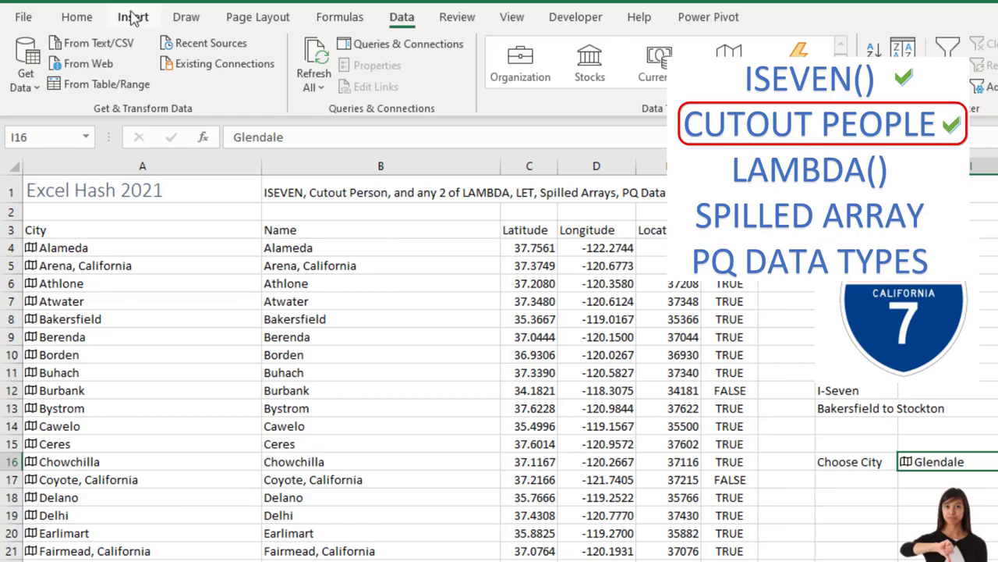
{"action": "left_click", "coordinate": [131, 17]}
{"action": "left_click", "coordinate": [288, 58]}
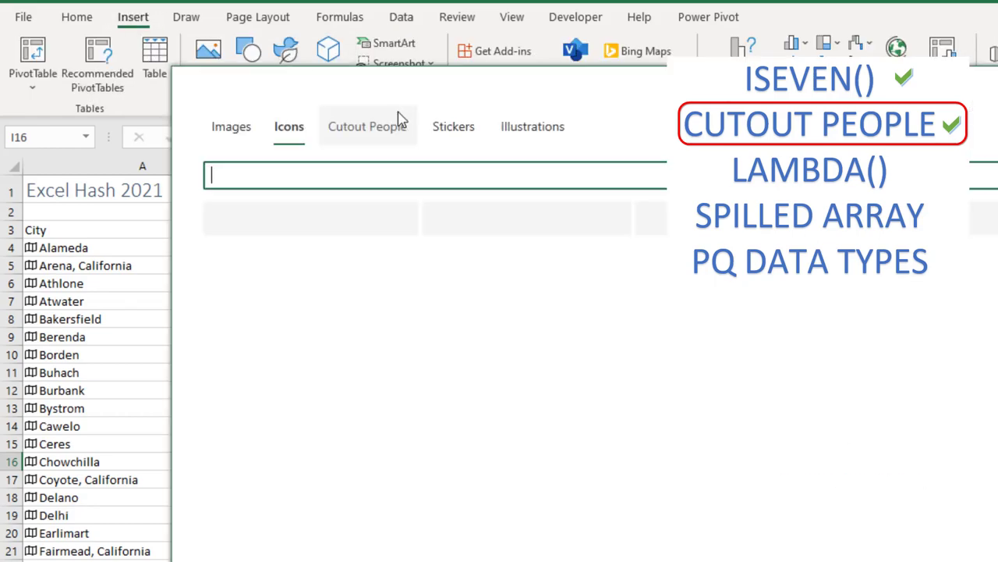
{"action": "left_click", "coordinate": [402, 126]}
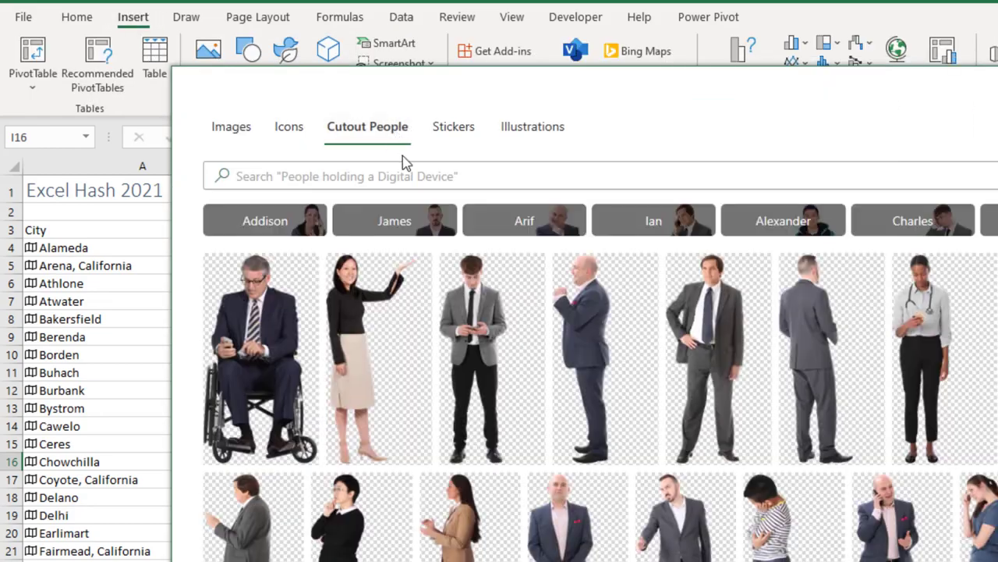
{"action": "left_click", "coordinate": [419, 224]}
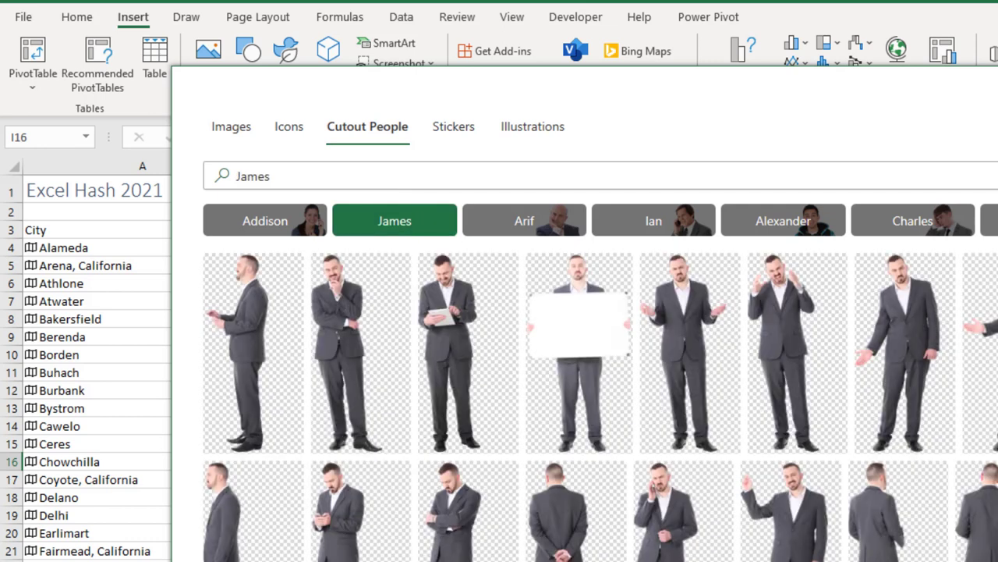
{"action": "key", "text": "Escape"}
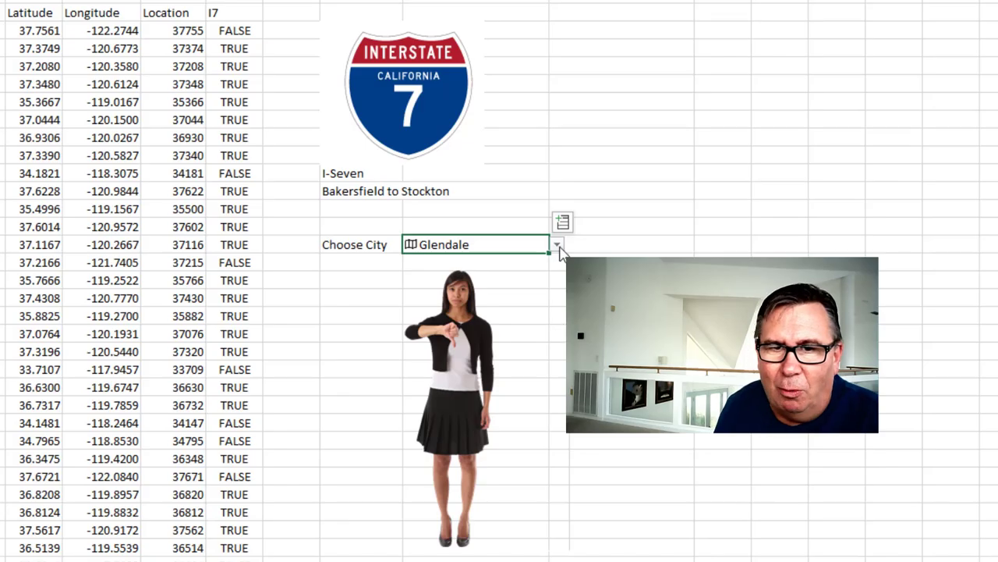
Step: Scroll up the Choose City dropdown list and select Bakersfield
{"action": "left_click", "coordinate": [558, 245]}
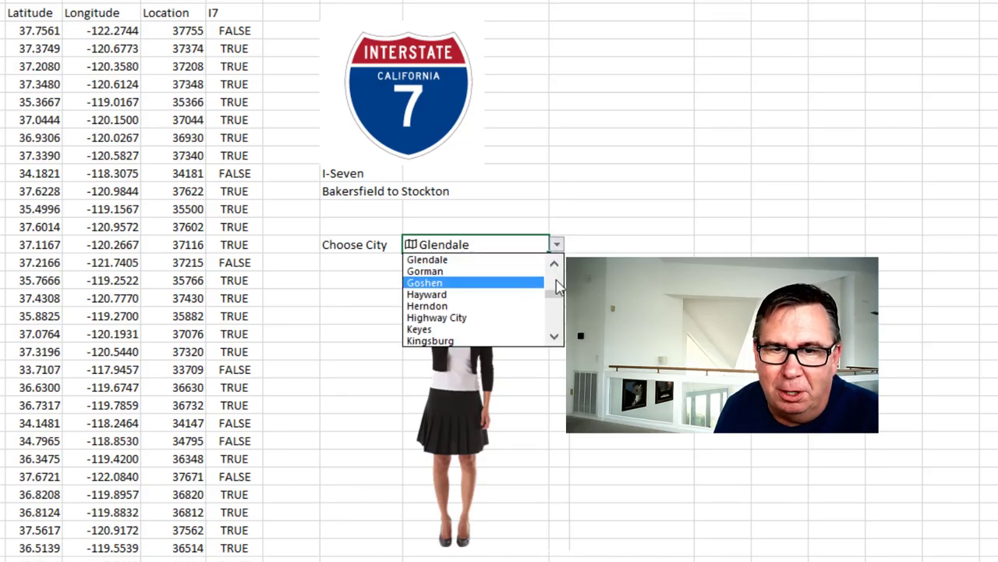
{"action": "left_click", "coordinate": [556, 281]}
{"action": "left_click", "coordinate": [554, 273]}
{"action": "left_click", "coordinate": [554, 273]}
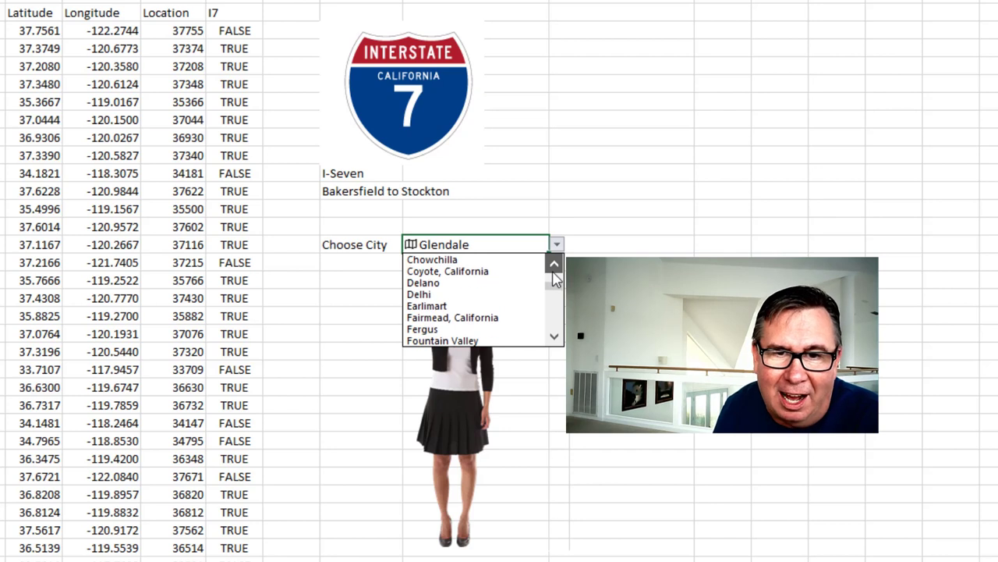
{"action": "left_click", "coordinate": [554, 273]}
{"action": "left_click", "coordinate": [554, 273]}
{"action": "left_click", "coordinate": [554, 273]}
{"action": "left_click", "coordinate": [554, 273]}
{"action": "left_click", "coordinate": [554, 273]}
{"action": "left_click", "coordinate": [554, 273]}
{"action": "left_click", "coordinate": [554, 273]}
{"action": "left_click", "coordinate": [554, 269]}
{"action": "left_click", "coordinate": [554, 269]}
{"action": "left_click", "coordinate": [554, 269]}
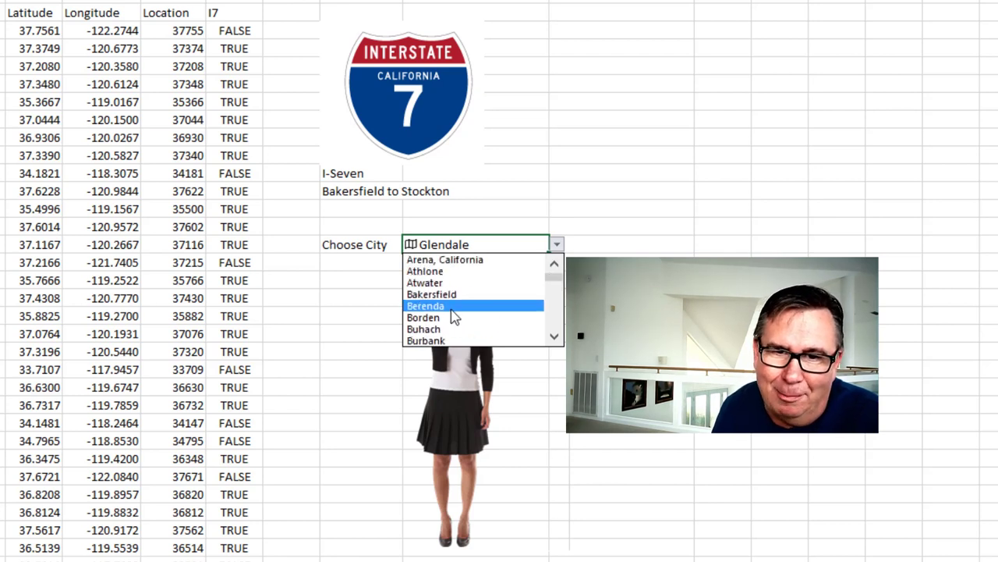
{"action": "left_click", "coordinate": [437, 294]}
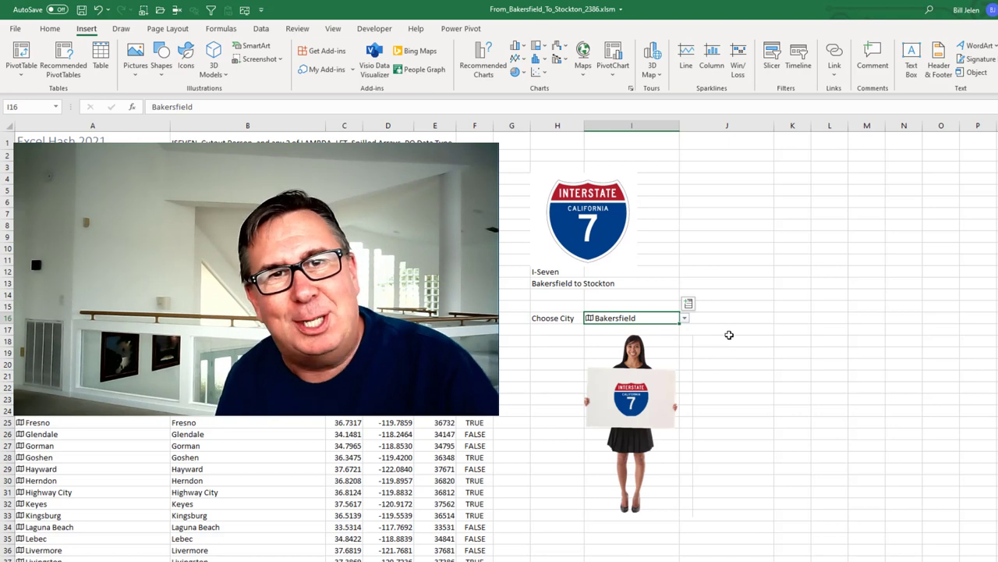
Step: Check Bakersfield's Latitude formula, then launch the saved Tour 1 from 3D Map
{"action": "left_click", "coordinate": [344, 224]}
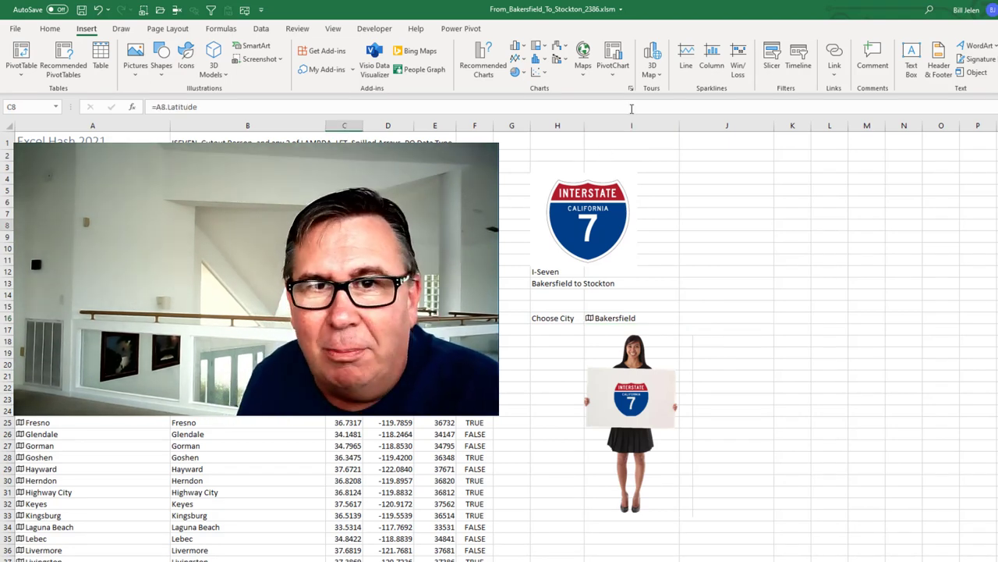
{"action": "left_click", "coordinate": [652, 56]}
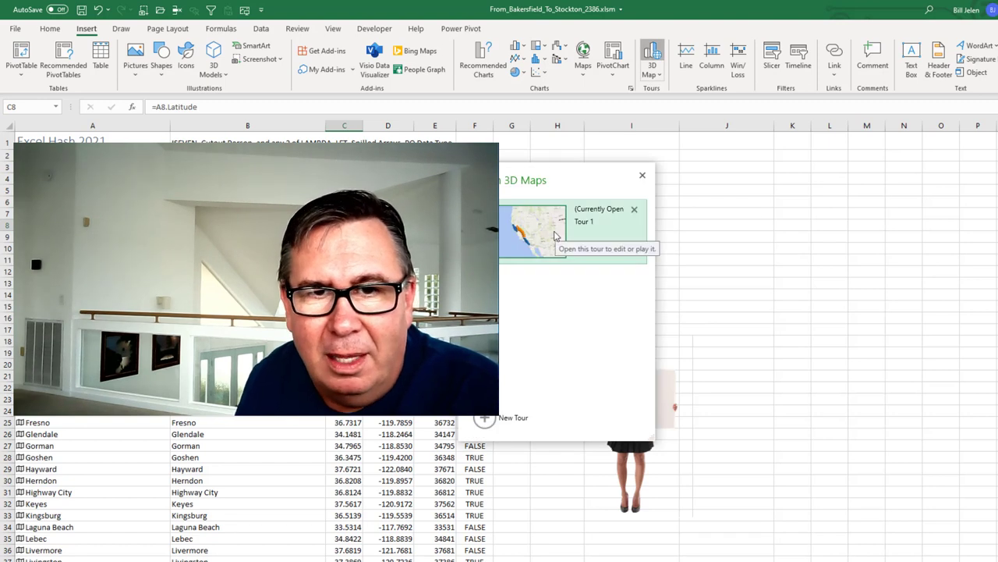
{"action": "left_click", "coordinate": [597, 216]}
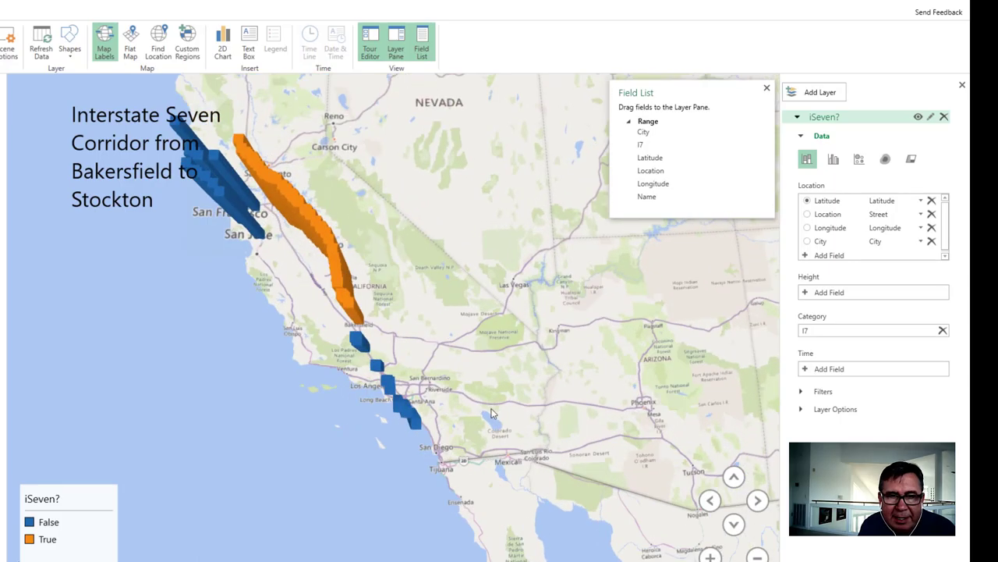
Step: Tilt, zoom and pan the 3D map along the orange True columns from Bakersfield northward
{"action": "left_click_drag", "start_coordinate": [415, 335], "coordinate": [546, 375]}
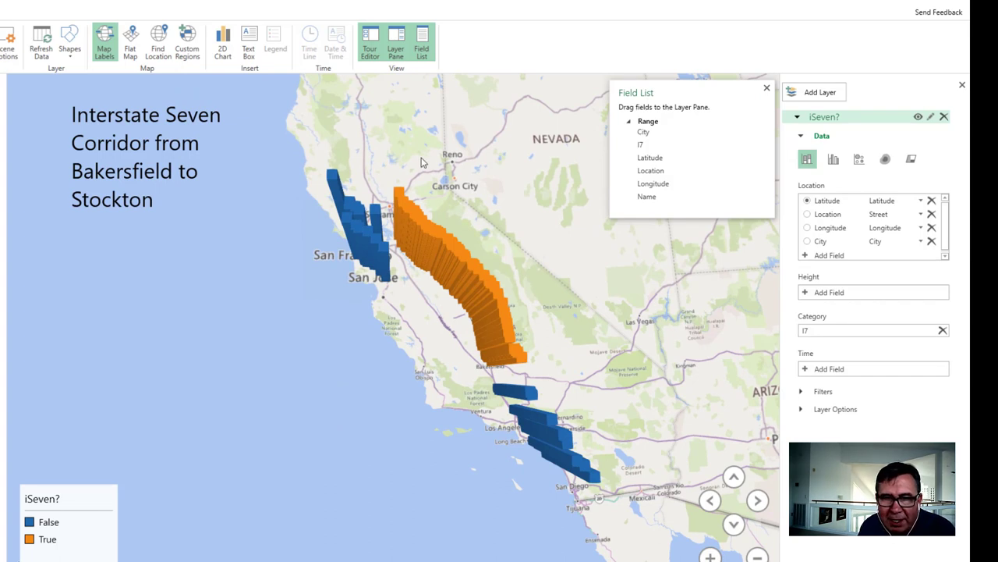
{"action": "scroll", "coordinate": [486, 380], "scroll_direction": "up", "scroll_amount": 5}
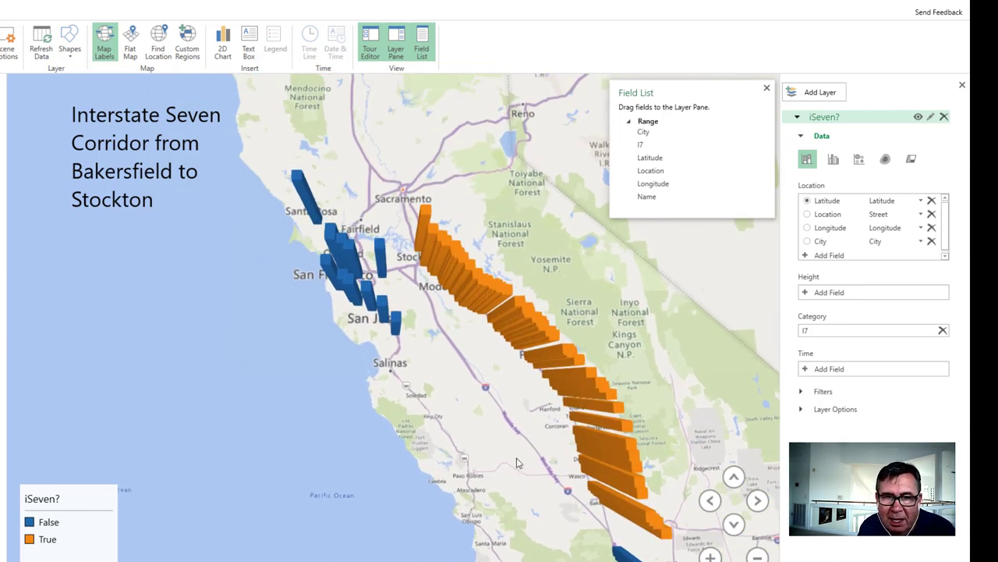
{"action": "left_click_drag", "start_coordinate": [480, 460], "coordinate": [353, 248]}
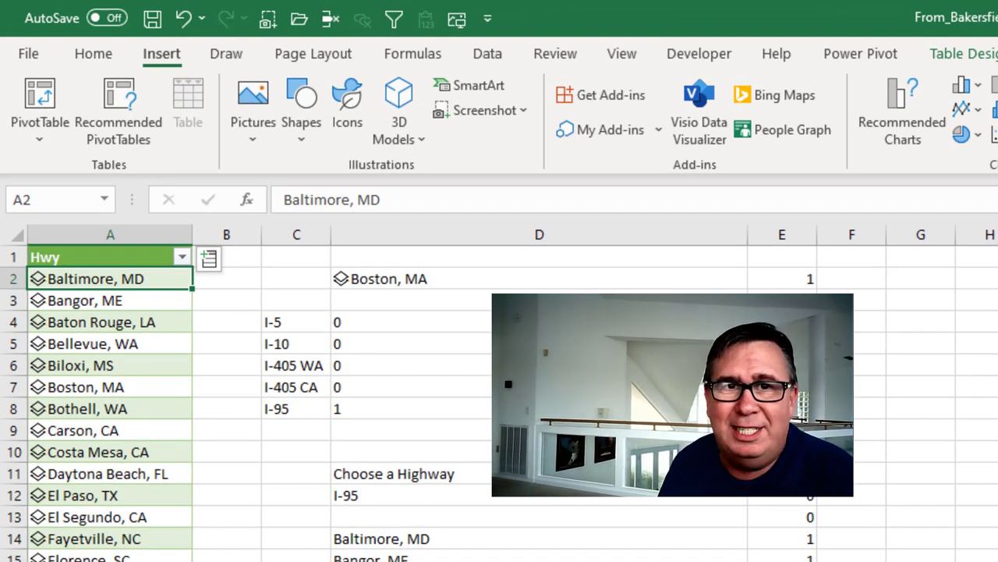
Step: Change the city in D2 from Boston, MA to El Paso, TX
{"action": "left_click", "coordinate": [449, 281]}
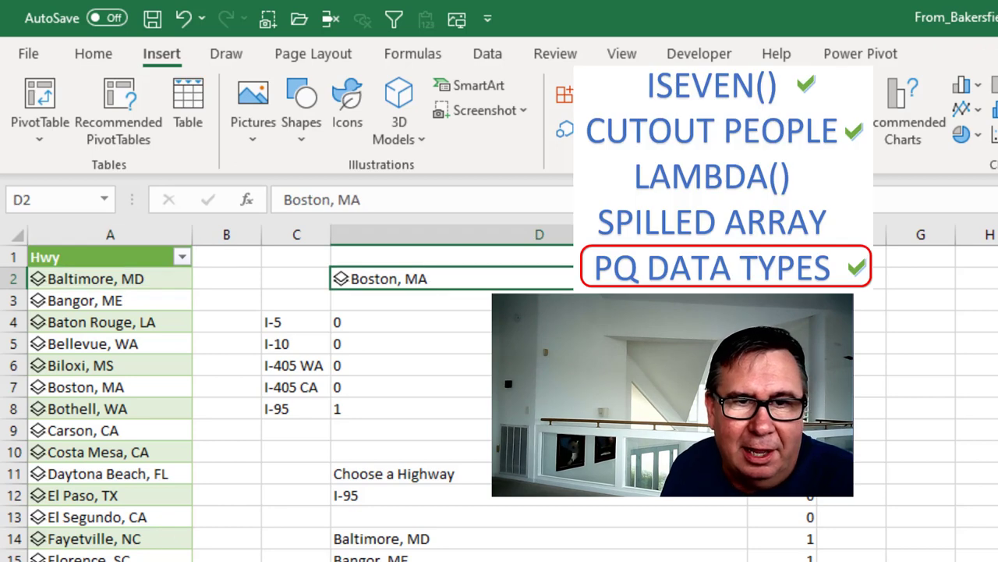
{"action": "key", "text": "alt+Down"}
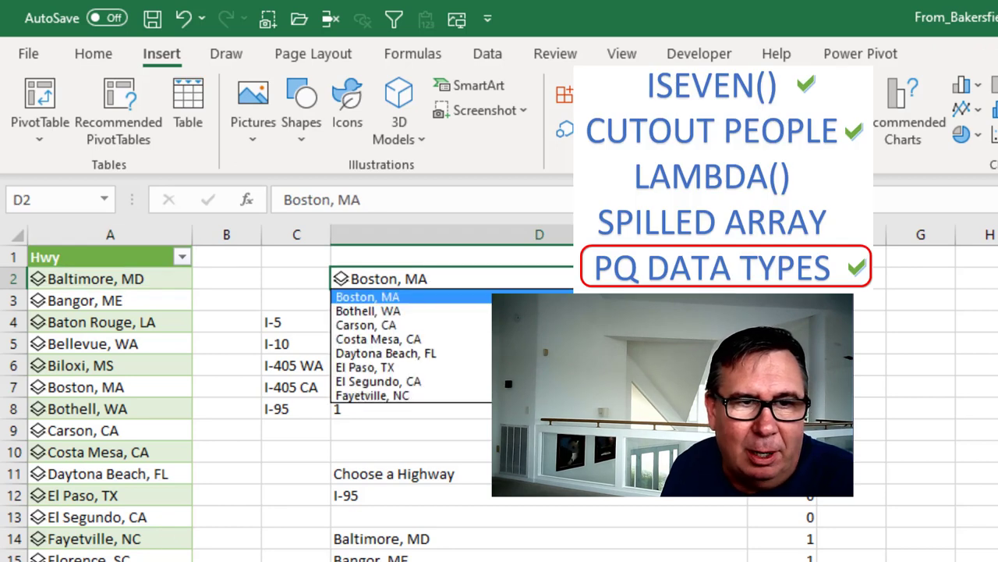
{"action": "left_click", "coordinate": [398, 368]}
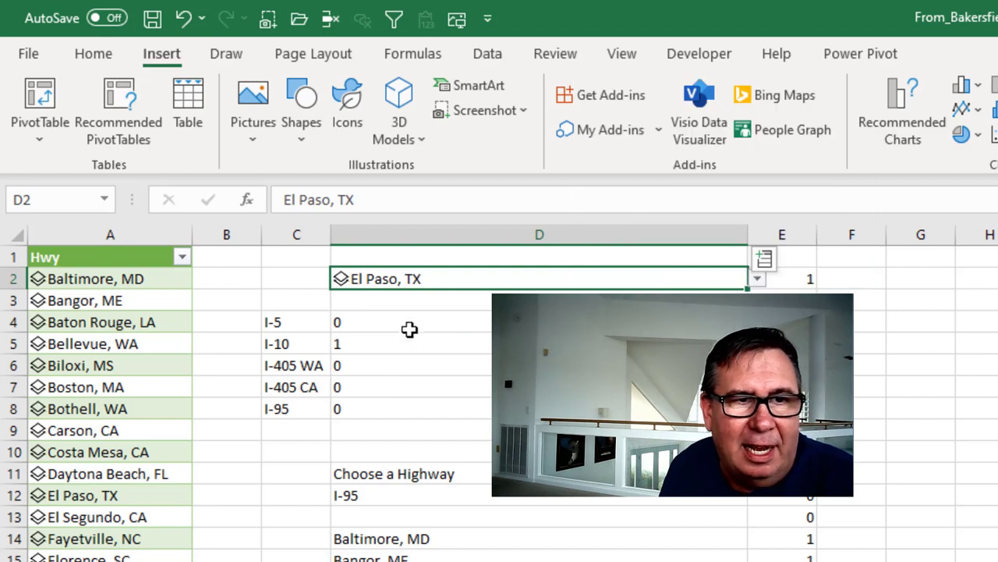
Step: Inspect the I-5, I-10, I-405 WA, I-405 CA and I-95 check formulas in D4–D8
{"action": "left_click", "coordinate": [380, 322]}
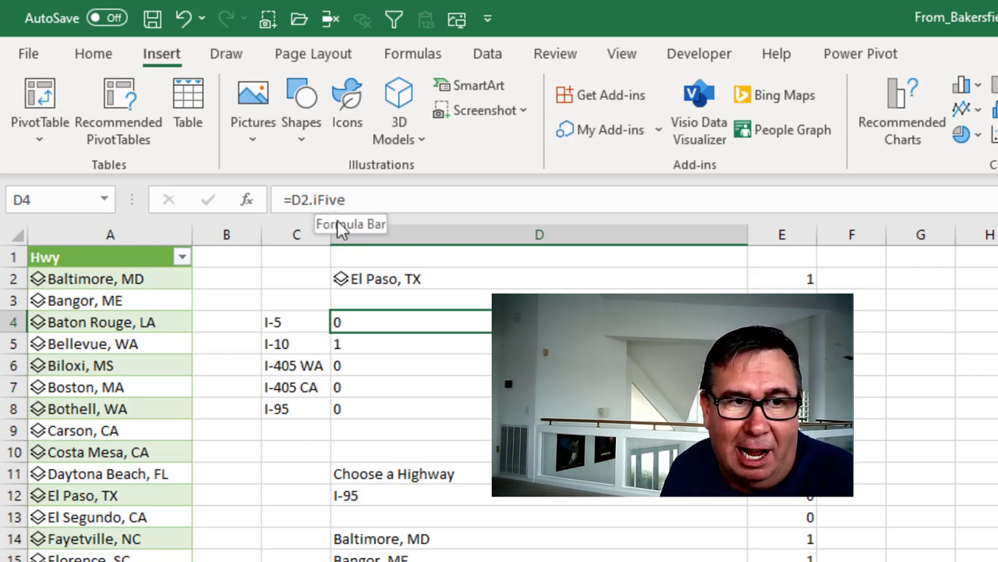
{"action": "left_click", "coordinate": [354, 347]}
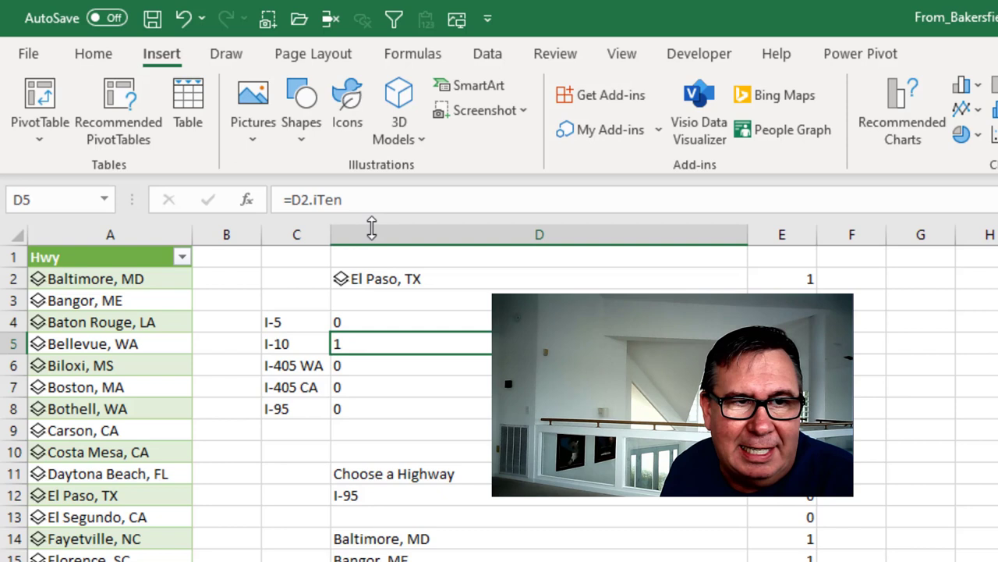
{"action": "left_click", "coordinate": [351, 366]}
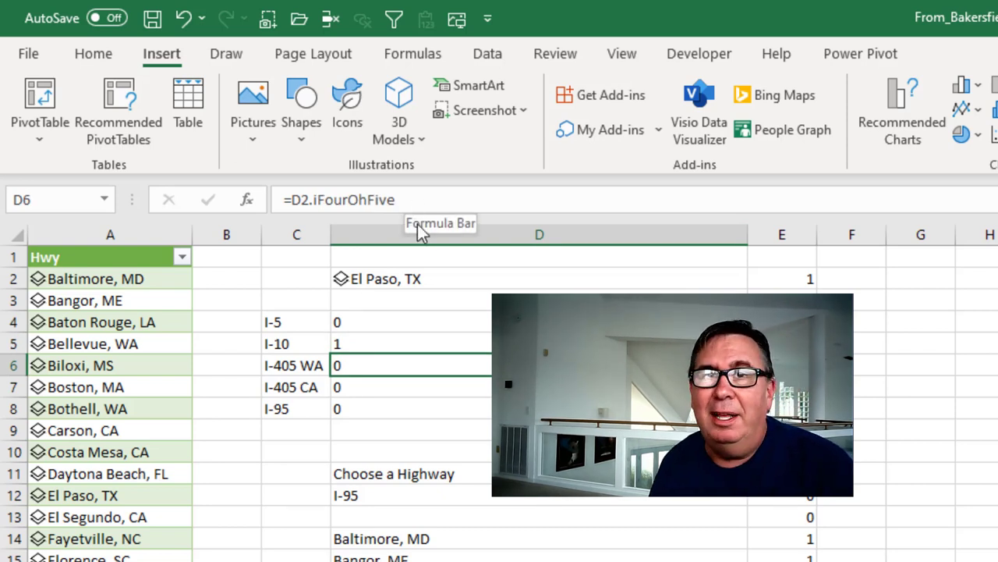
{"action": "left_click", "coordinate": [375, 384]}
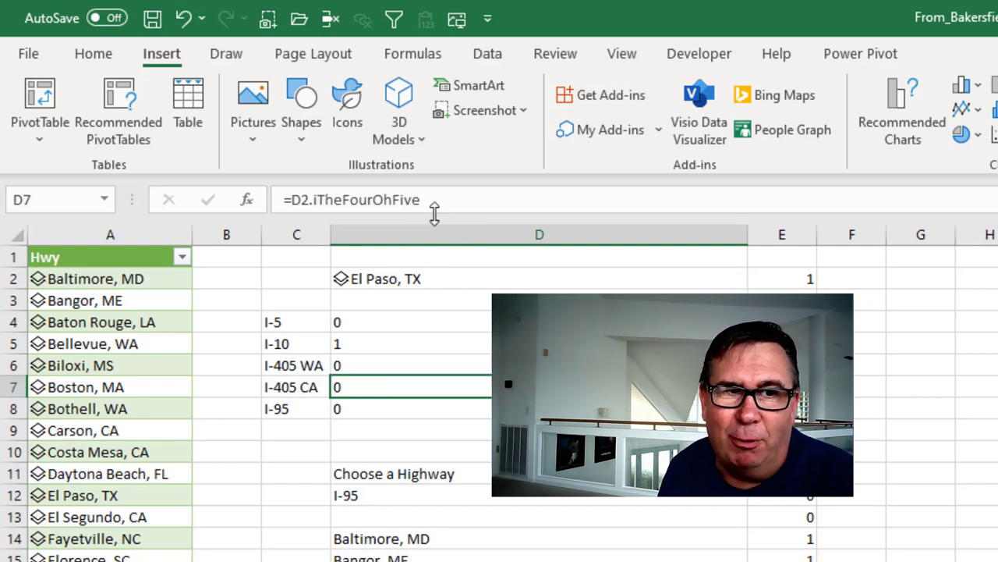
{"action": "left_click", "coordinate": [365, 406]}
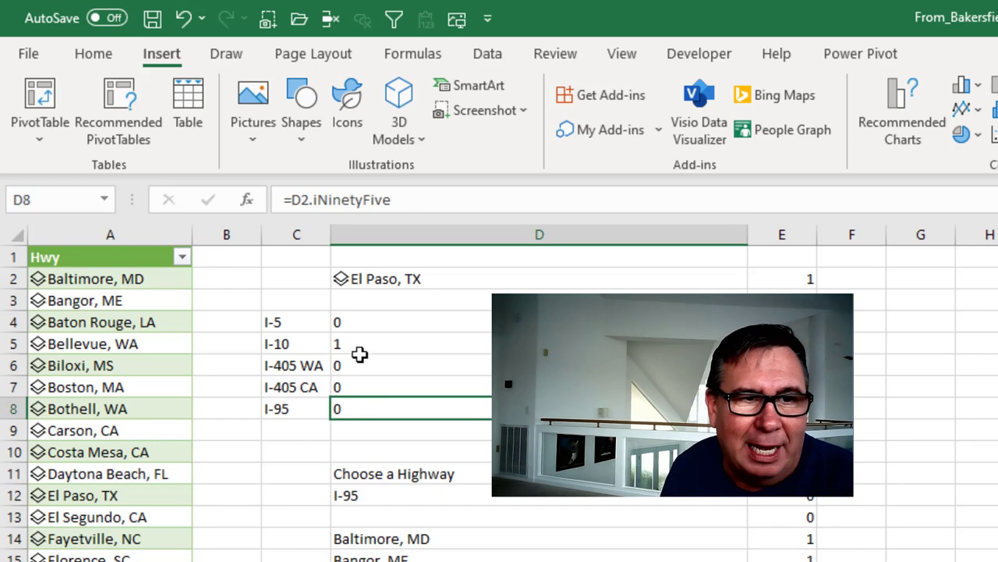
Step: Pick Jacksonville, FL from D2's city dropdown
{"action": "left_click", "coordinate": [406, 283]}
{"action": "left_click", "coordinate": [757, 279]}
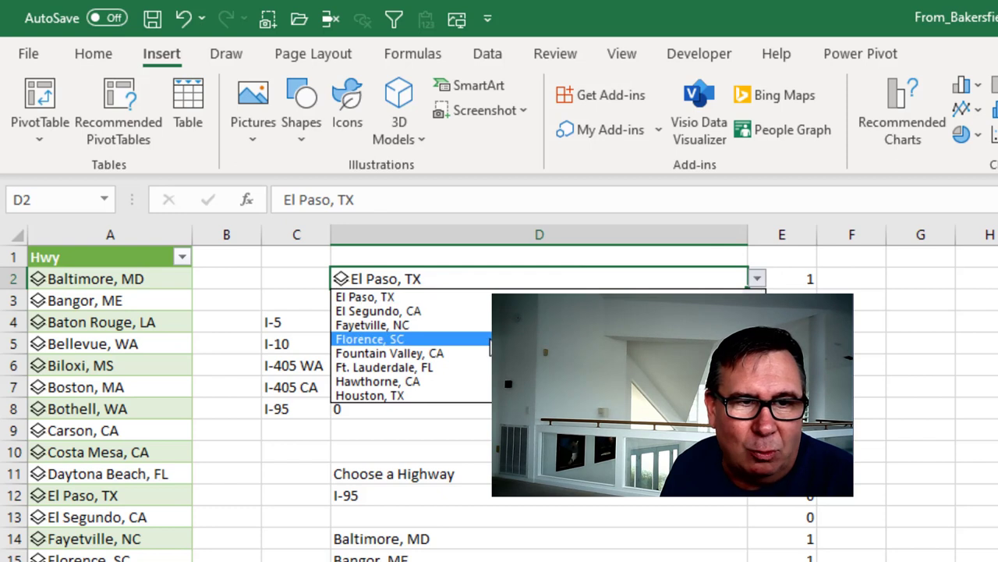
{"action": "scroll", "coordinate": [486, 348], "scroll_direction": "up", "scroll_amount": 1}
{"action": "scroll", "coordinate": [487, 349], "scroll_direction": "down", "scroll_amount": 3}
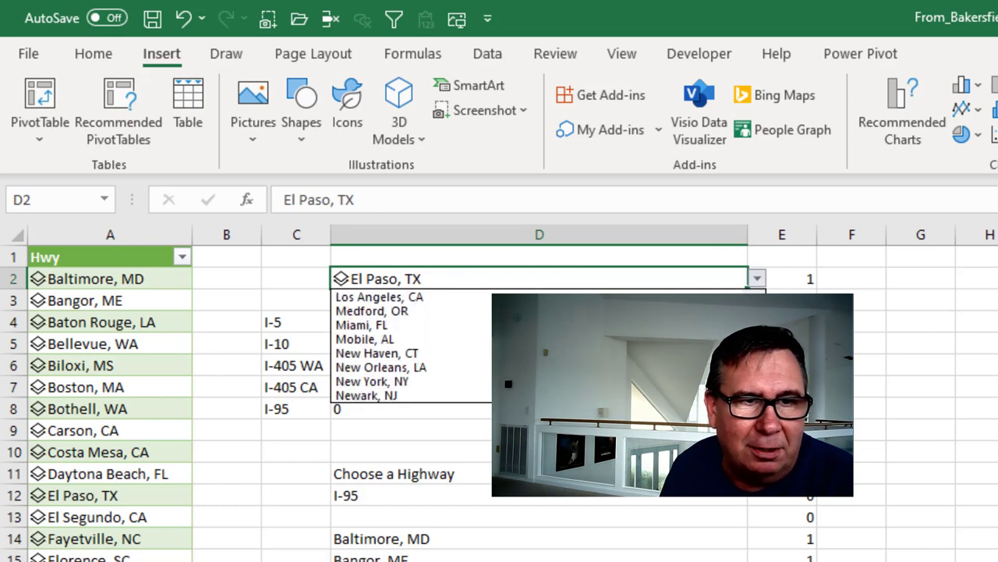
{"action": "scroll", "coordinate": [418, 297], "scroll_direction": "up", "scroll_amount": 2}
{"action": "left_click", "coordinate": [418, 297]}
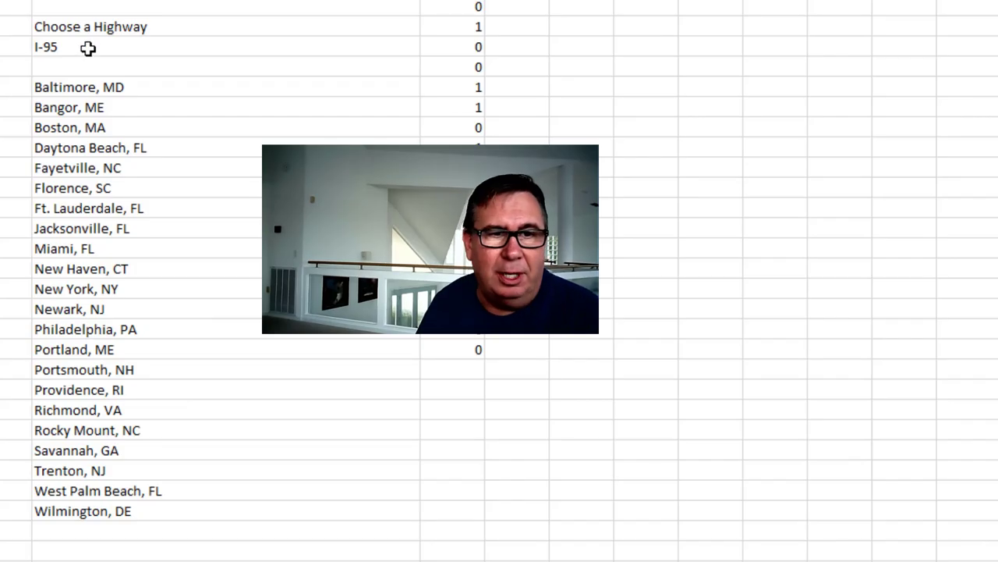
{"action": "left_click", "coordinate": [89, 48]}
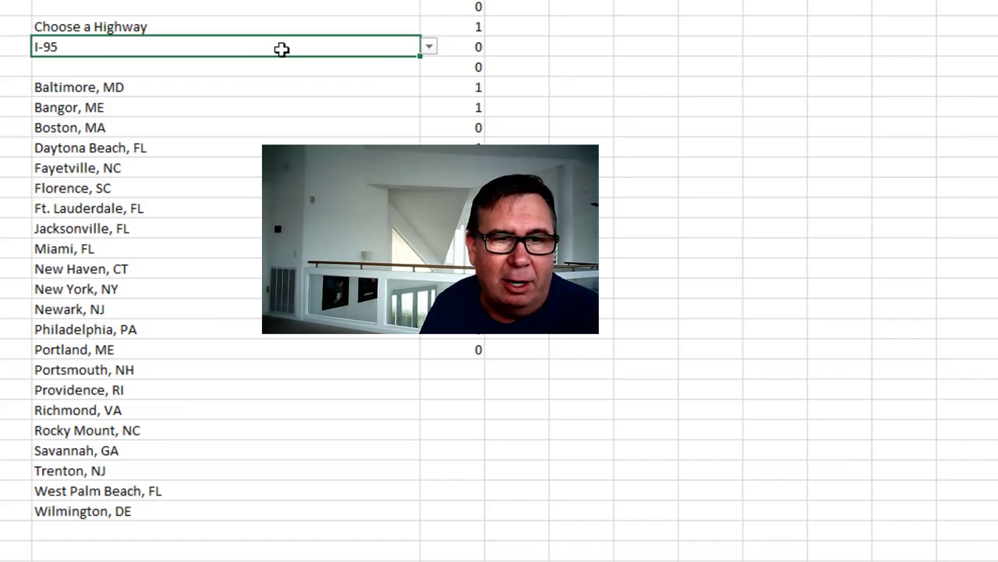
{"action": "left_click", "coordinate": [429, 47]}
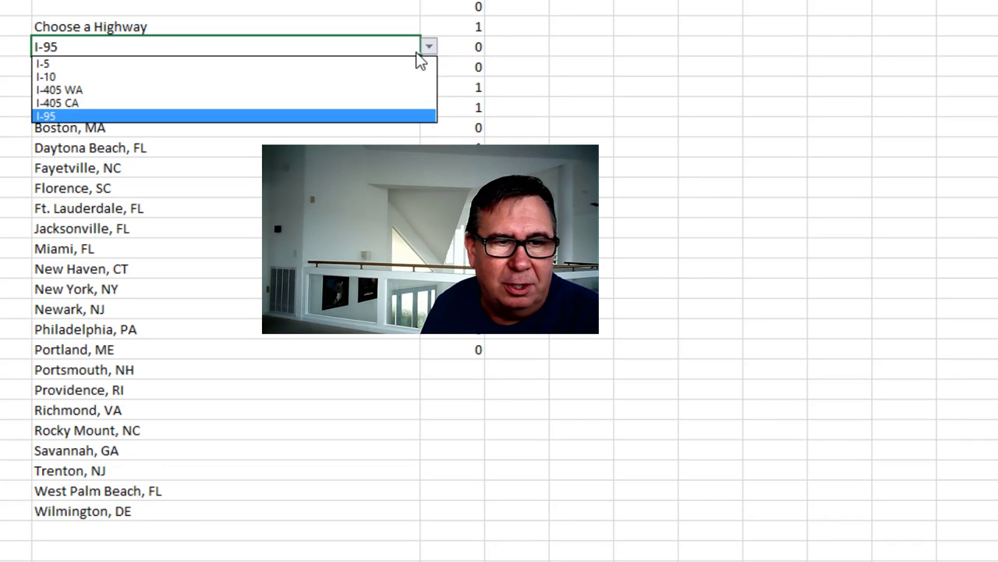
{"action": "left_click", "coordinate": [88, 89]}
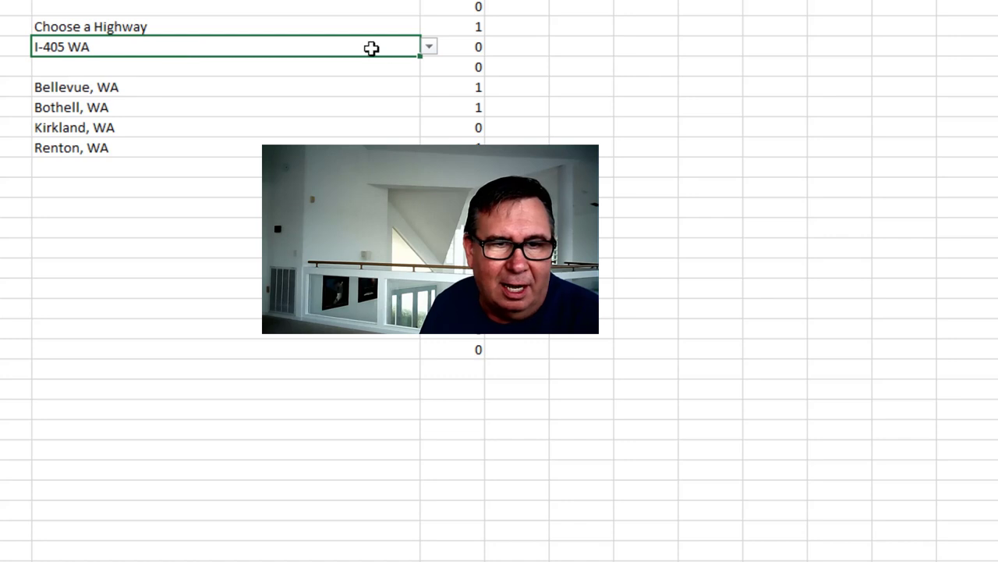
{"action": "left_click", "coordinate": [429, 47]}
{"action": "left_click", "coordinate": [92, 101]}
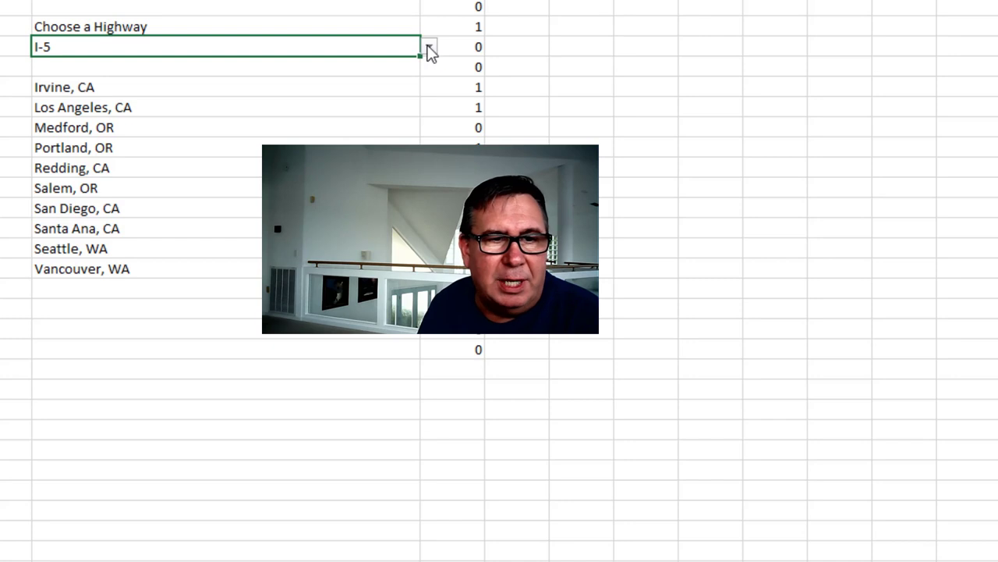
{"action": "left_click", "coordinate": [430, 48]}
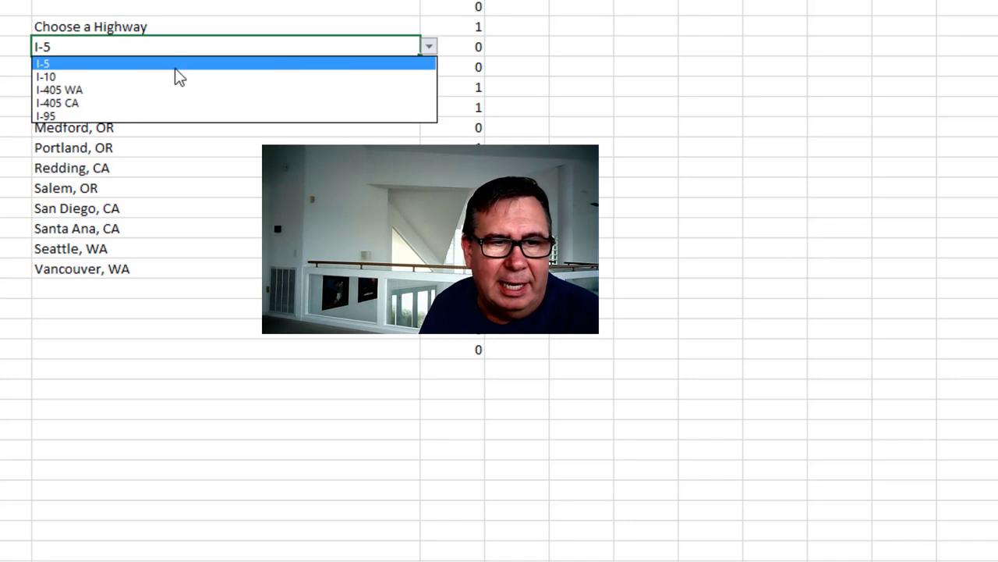
{"action": "left_click", "coordinate": [97, 91]}
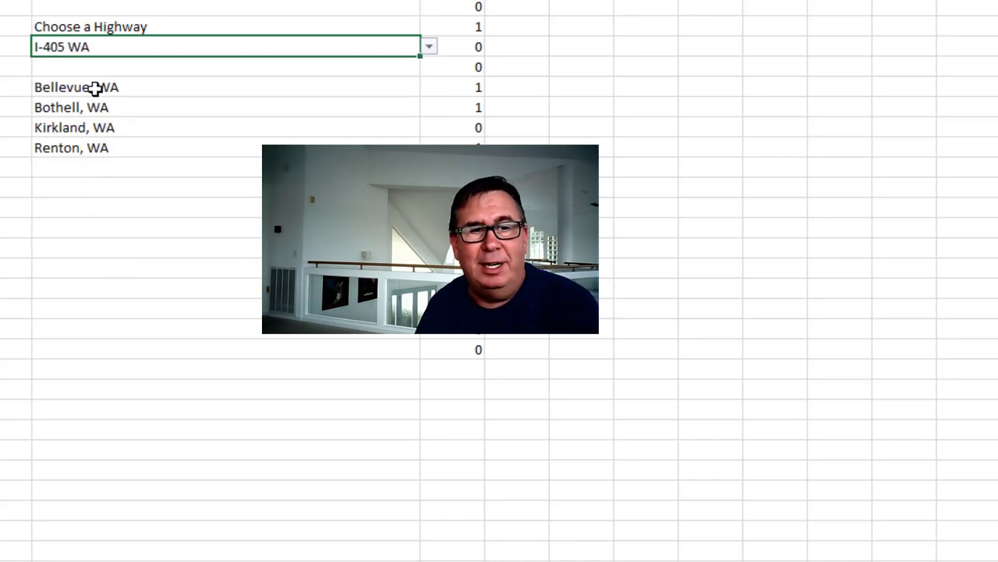
{"action": "left_click", "coordinate": [94, 88]}
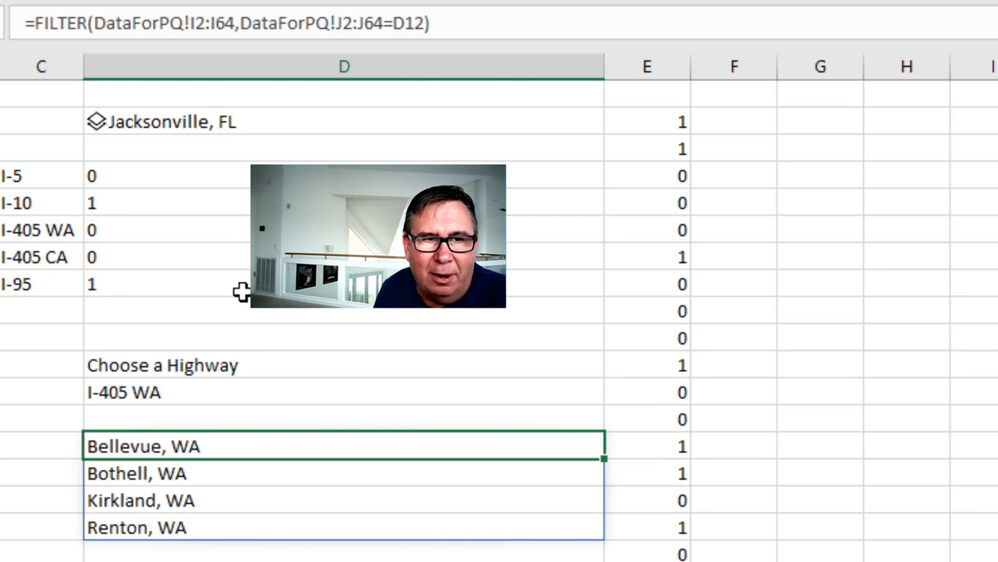
{"action": "left_click", "coordinate": [535, 392]}
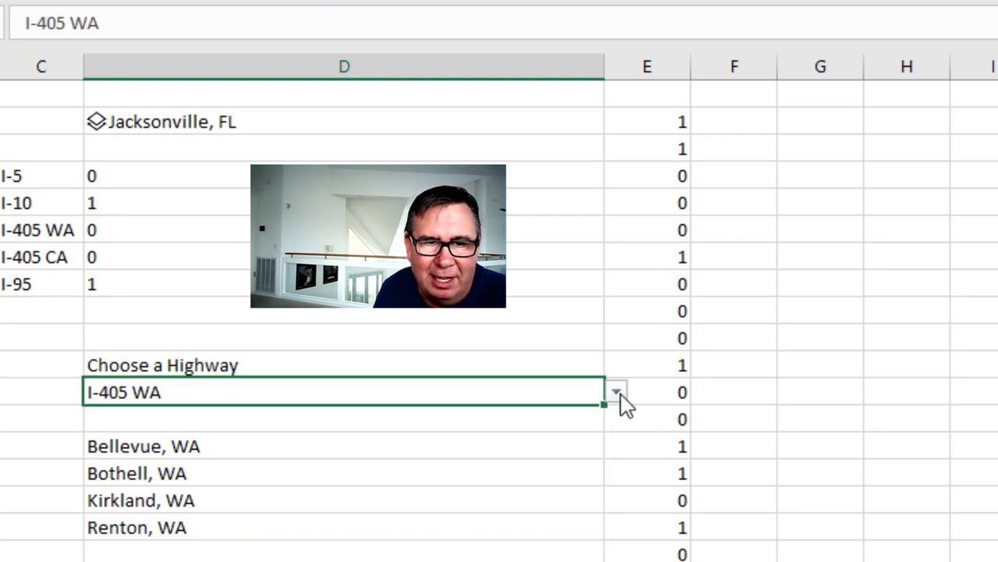
{"action": "left_click", "coordinate": [620, 396]}
{"action": "left_click", "coordinate": [170, 485]}
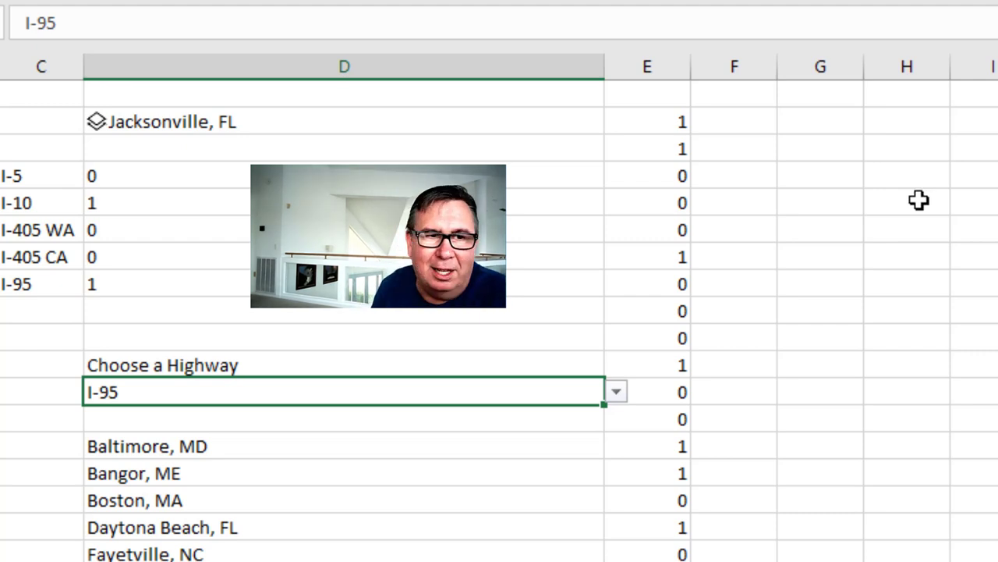
{"action": "left_click", "coordinate": [830, 119]}
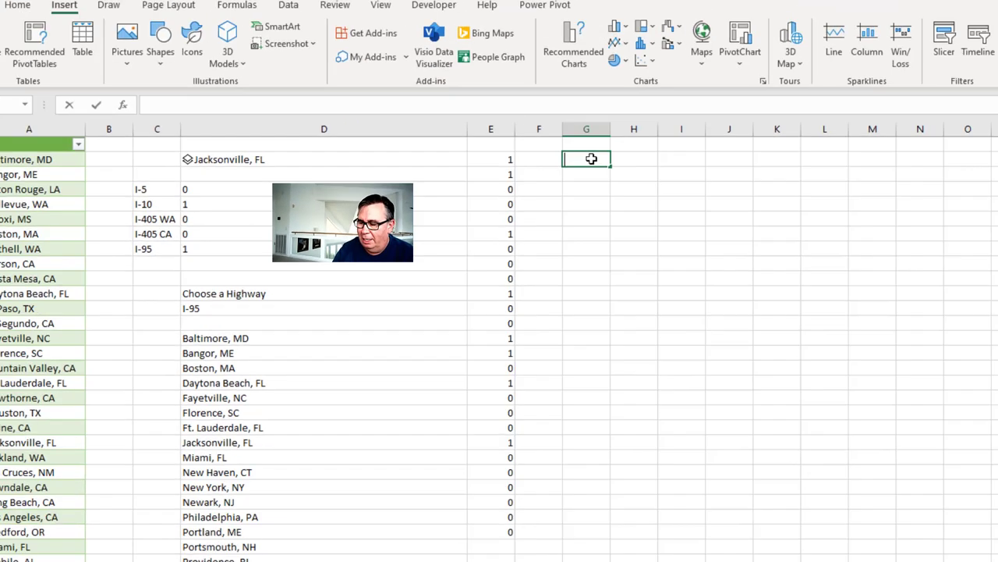
Step: Abandon an ISEVEN attempt and enter =iNinetyFive(F2) in G2
{"action": "type", "text": "=ISEV"}
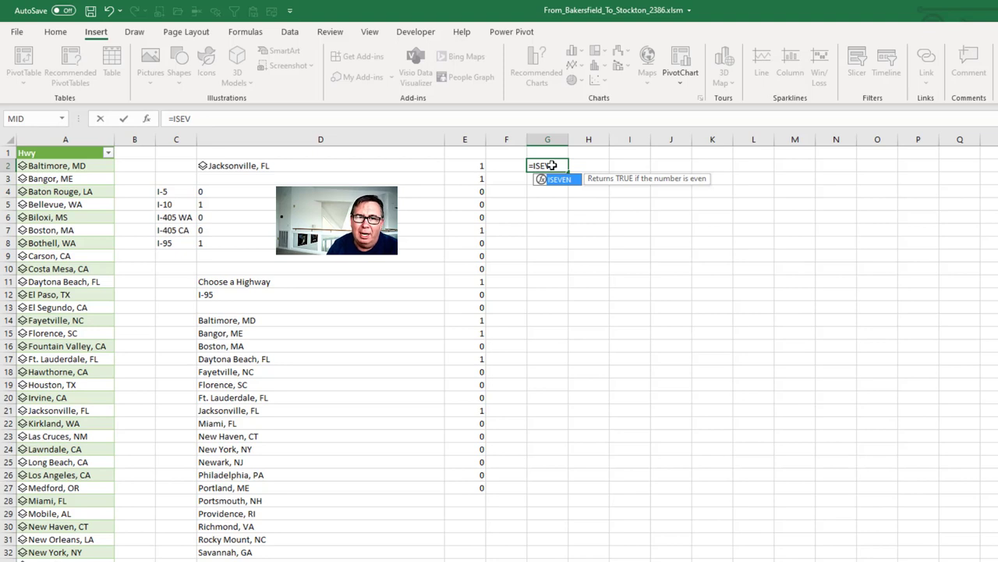
{"action": "key", "text": "Escape"}
{"action": "key", "text": "Escape"}
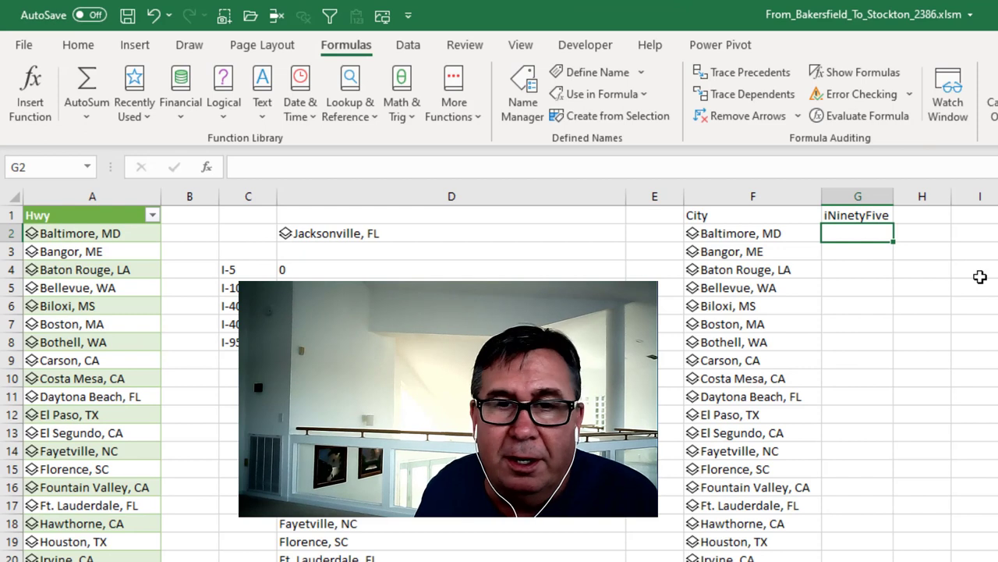
{"action": "type", "text": "=inin"}
{"action": "key", "text": "Tab"}
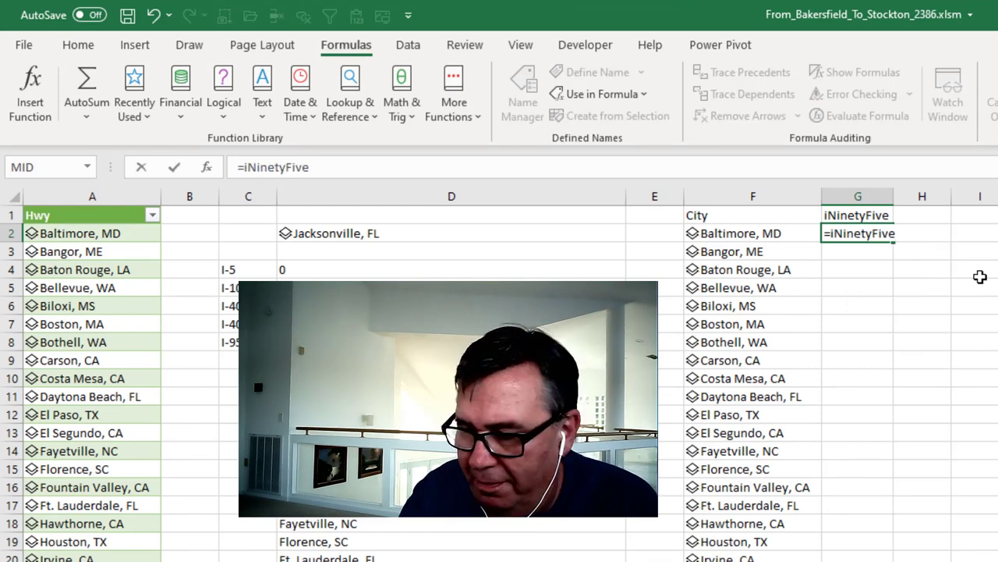
{"action": "key", "text": "Left"}
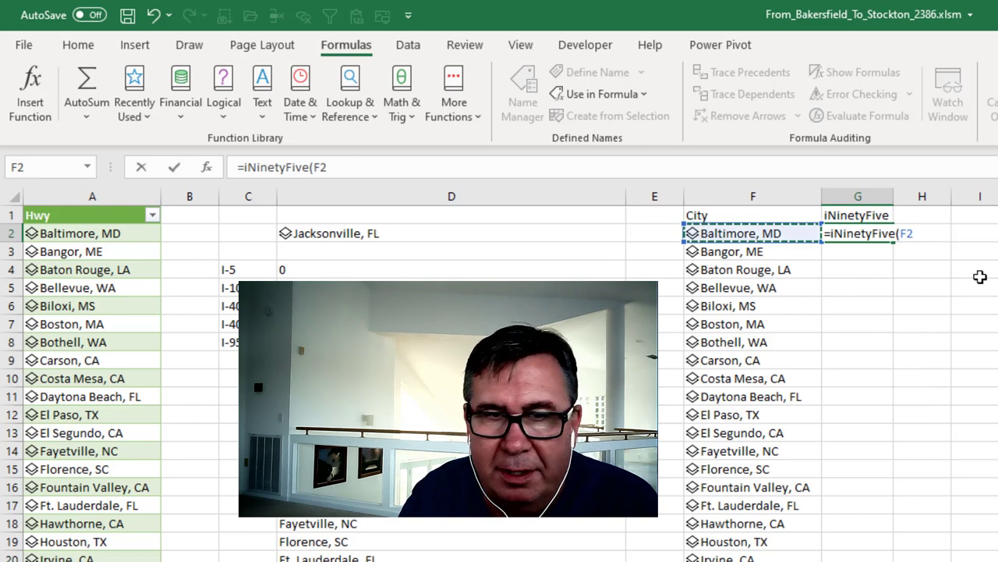
{"action": "type", "text": ")"}
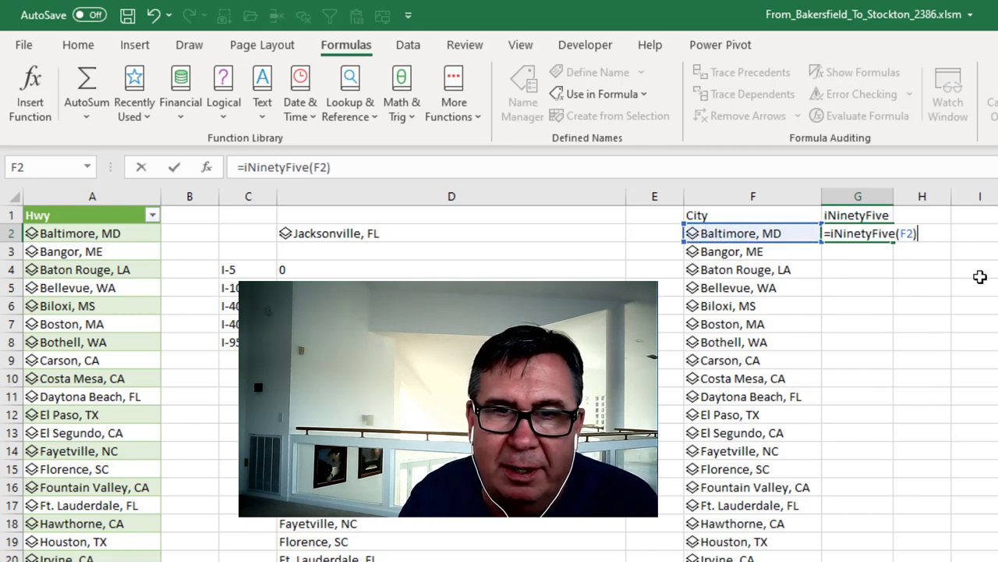
{"action": "key", "text": "ctrl+Return"}
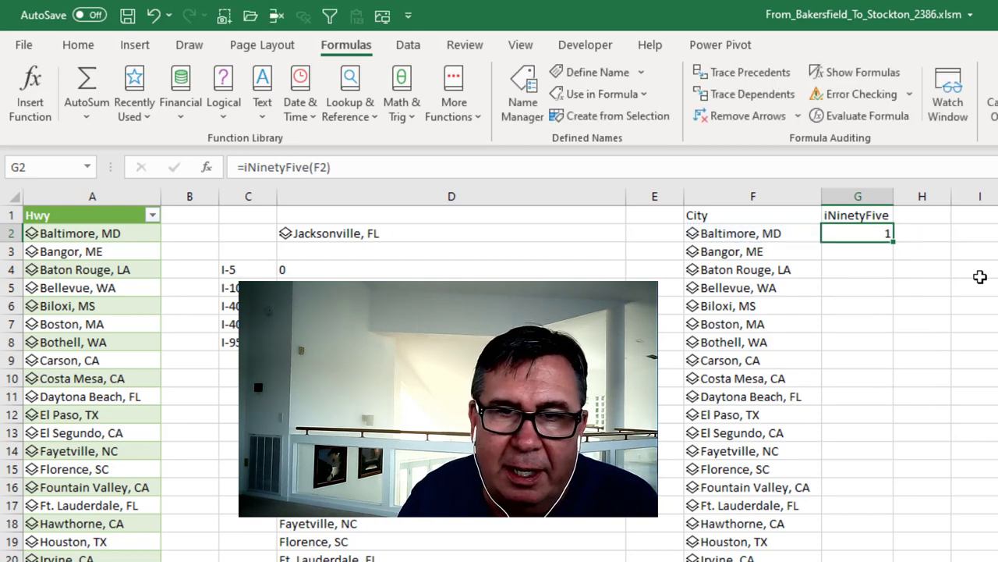
Step: Fill the iNinetyFive formula down column G and open Name Manager
{"action": "double_click", "coordinate": [893, 244]}
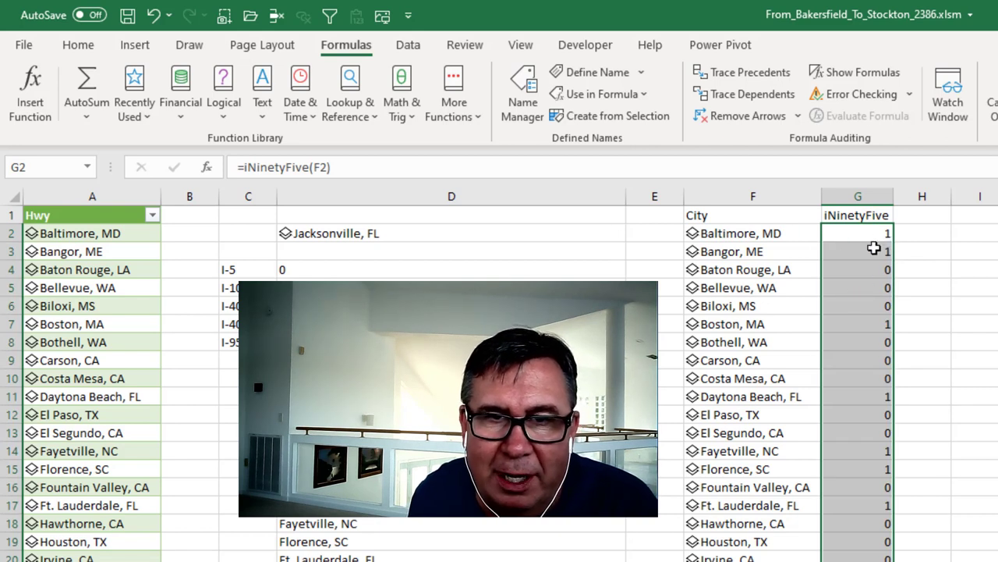
{"action": "left_click", "coordinate": [874, 236]}
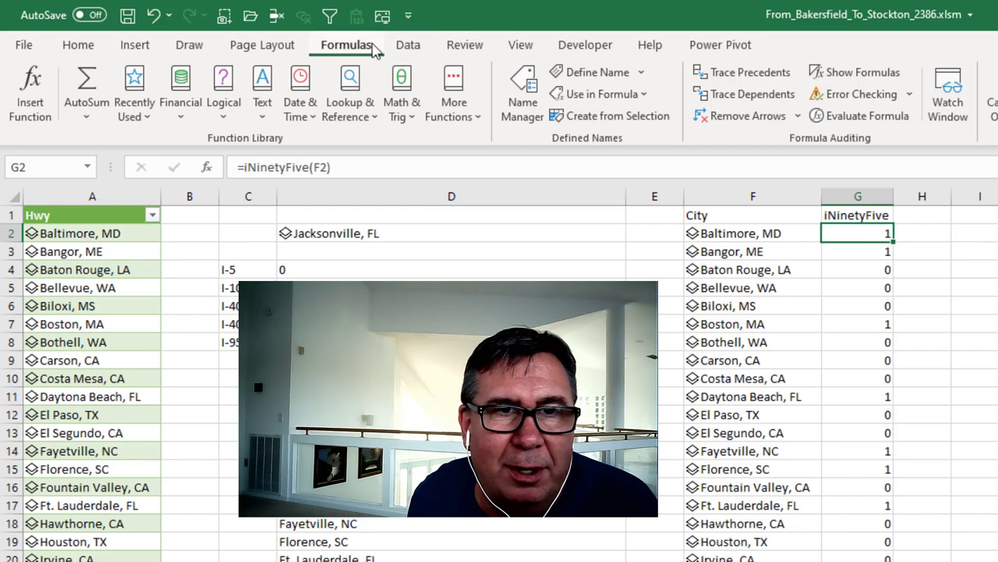
{"action": "left_click", "coordinate": [521, 91]}
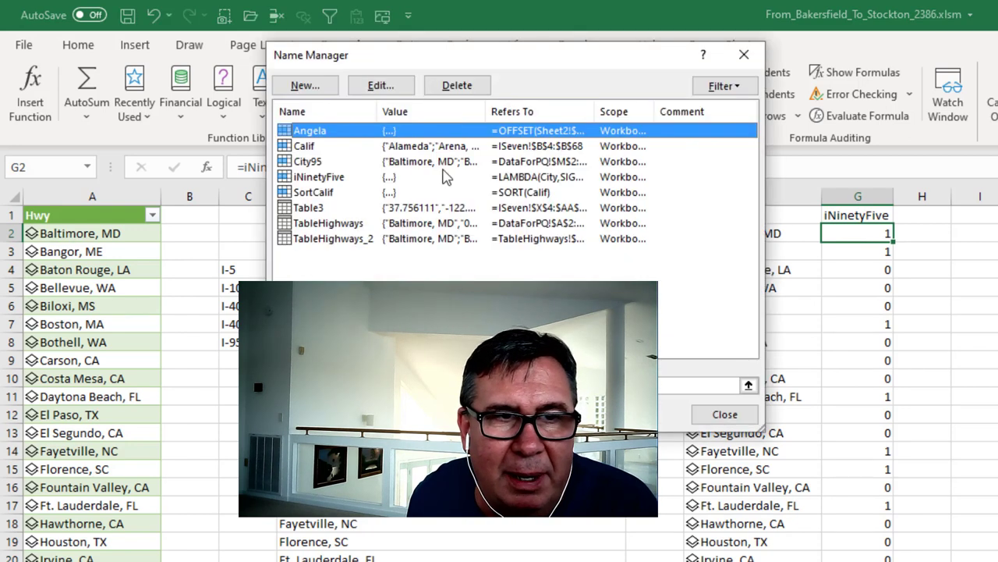
Step: View the iNinetyFive LAMBDA definition in Name Manager, then close it
{"action": "left_click", "coordinate": [343, 178]}
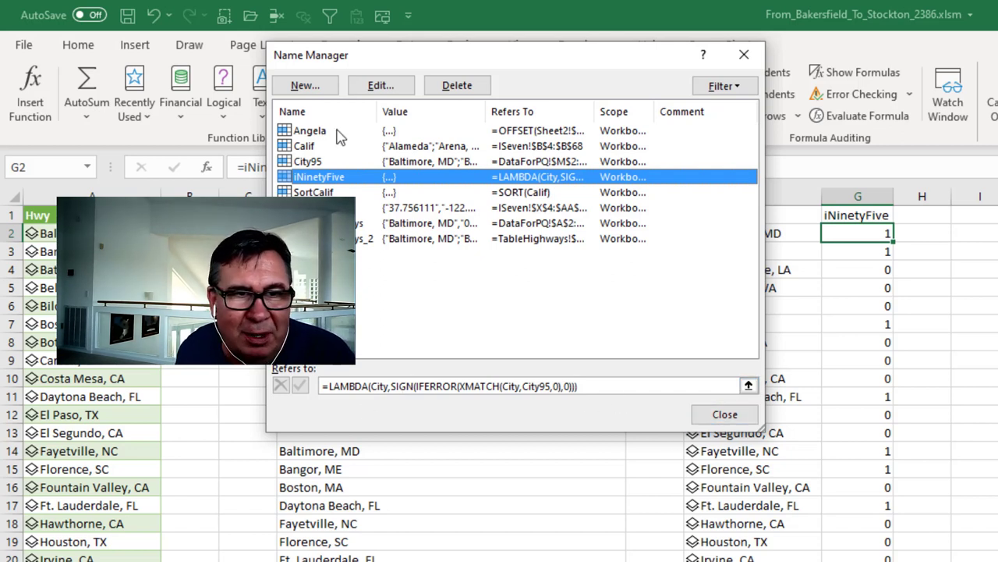
{"action": "left_click", "coordinate": [716, 415]}
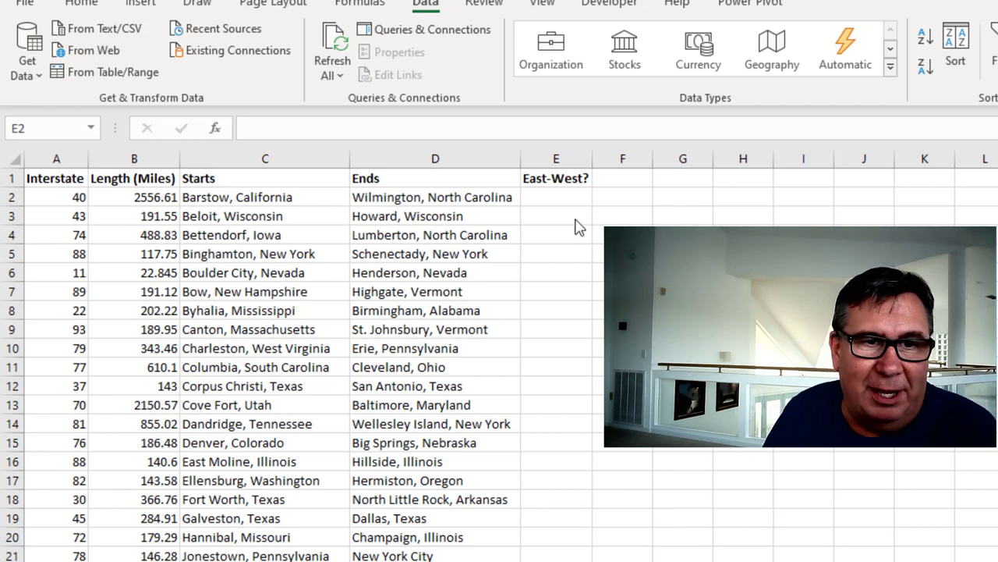
Step: Enter =MOD(A2,2)=0 in E2 and fill it down the East-West? column
{"action": "left_click", "coordinate": [534, 198]}
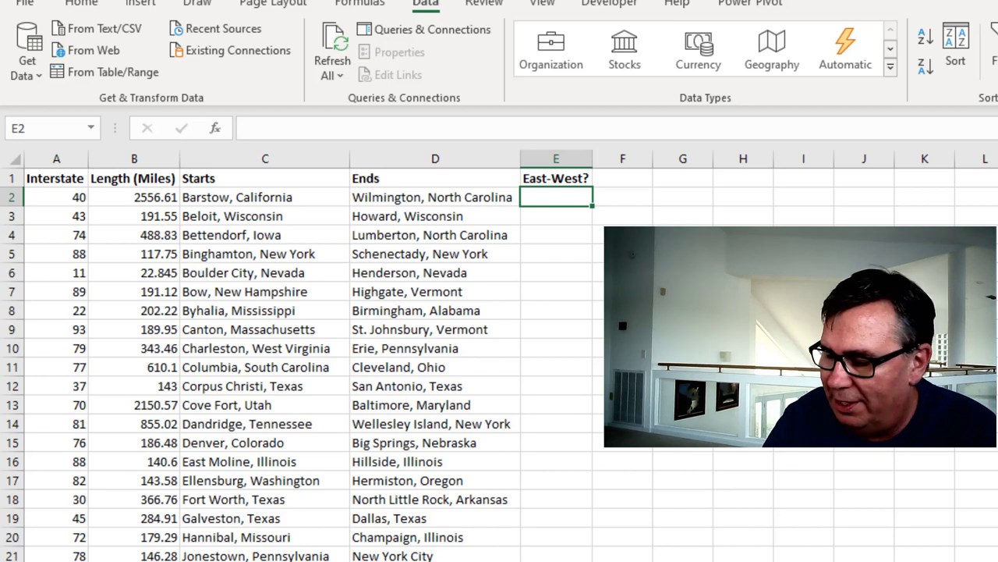
{"action": "type", "text": "=MOD("}
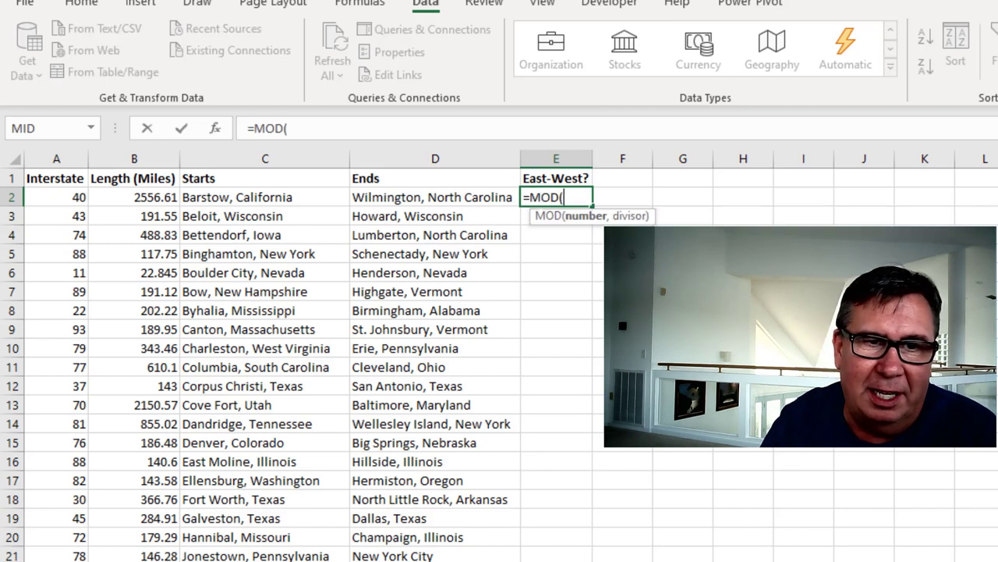
{"action": "key", "text": "Left"}
{"action": "key", "text": "Left"}
{"action": "key", "text": "Left"}
{"action": "key", "text": "Left"}
{"action": "type", "text": ",2)=0"}
{"action": "key", "text": "ctrl+Return"}
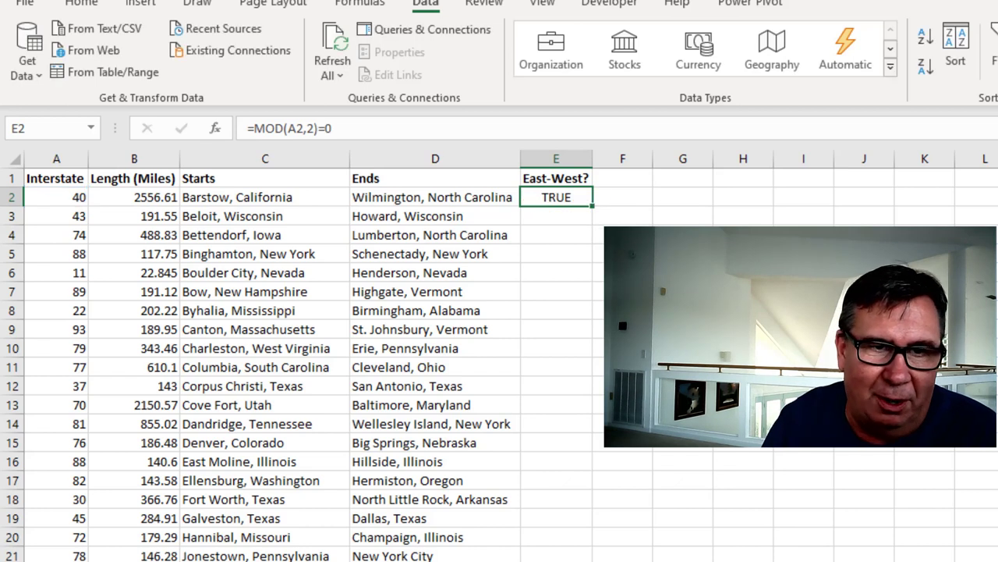
{"action": "double_click", "coordinate": [591, 208]}
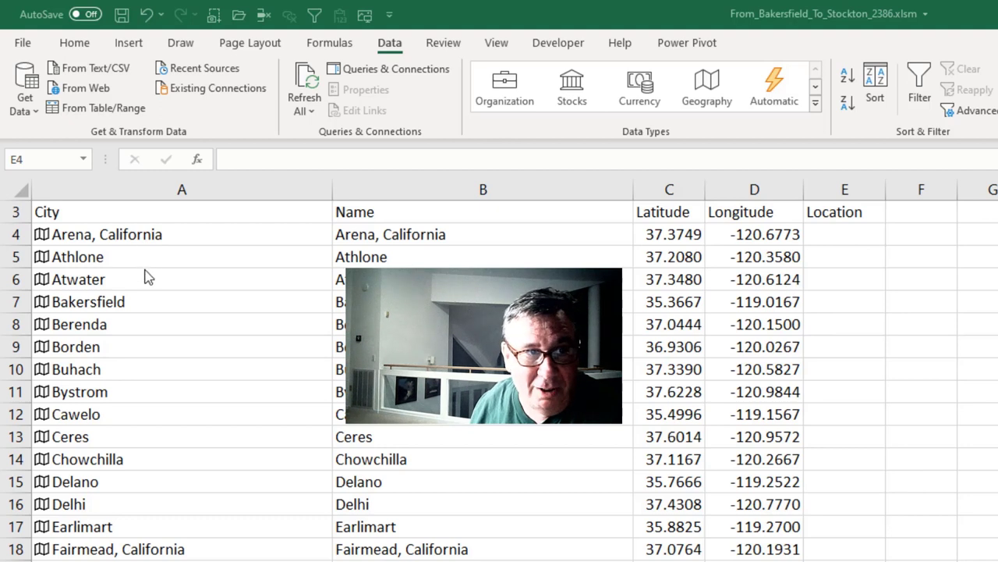
Step: Enter =EVEN(C4*1000) as Arena's Location and fill it down the corridor cities
{"action": "scroll", "coordinate": [148, 278], "scroll_direction": "down", "scroll_amount": 7}
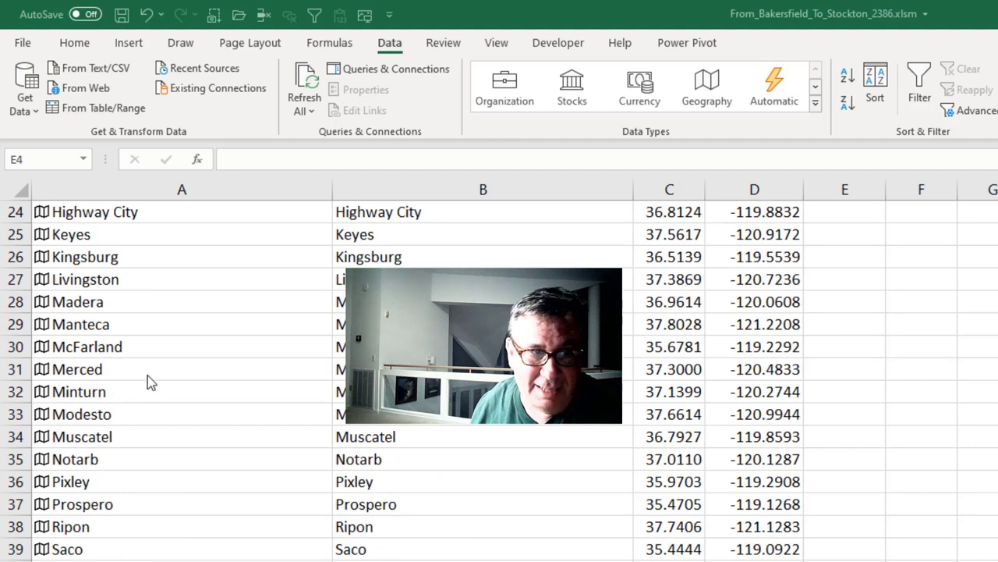
{"action": "scroll", "coordinate": [148, 379], "scroll_direction": "up", "scroll_amount": 7}
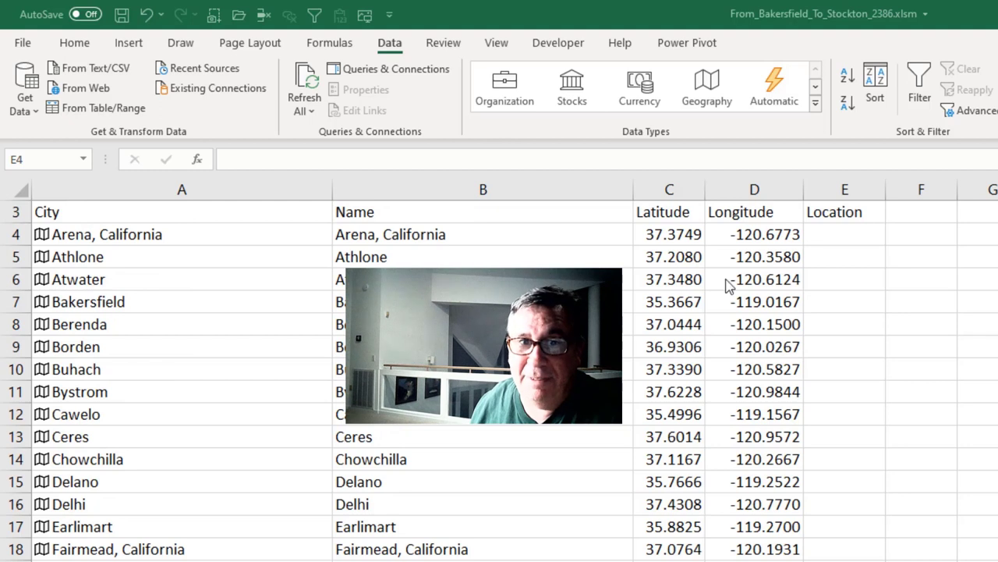
{"action": "left_click", "coordinate": [820, 239]}
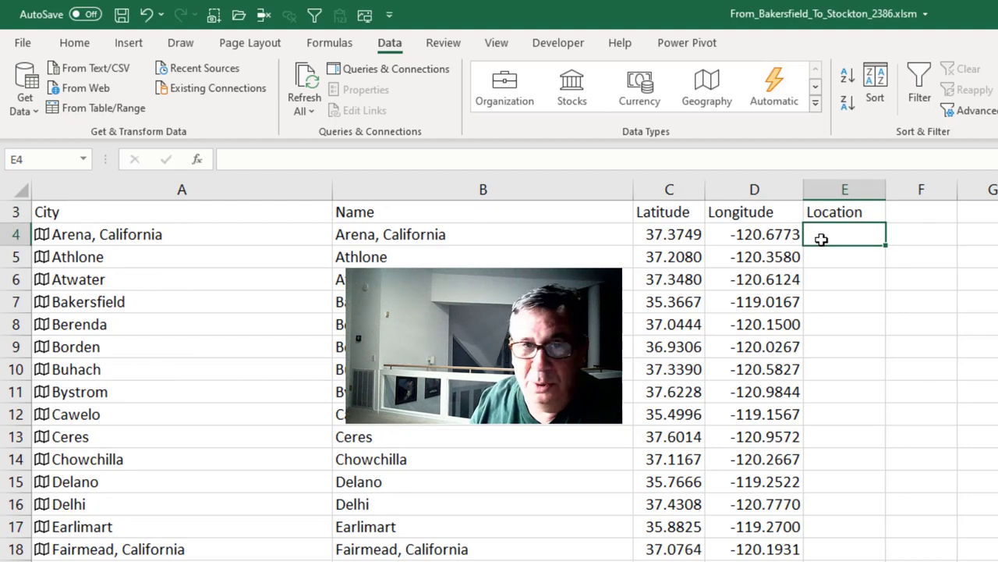
{"action": "type", "text": "="}
{"action": "key", "text": "Left"}
{"action": "key", "text": "Left"}
{"action": "type", "text": "*1000"}
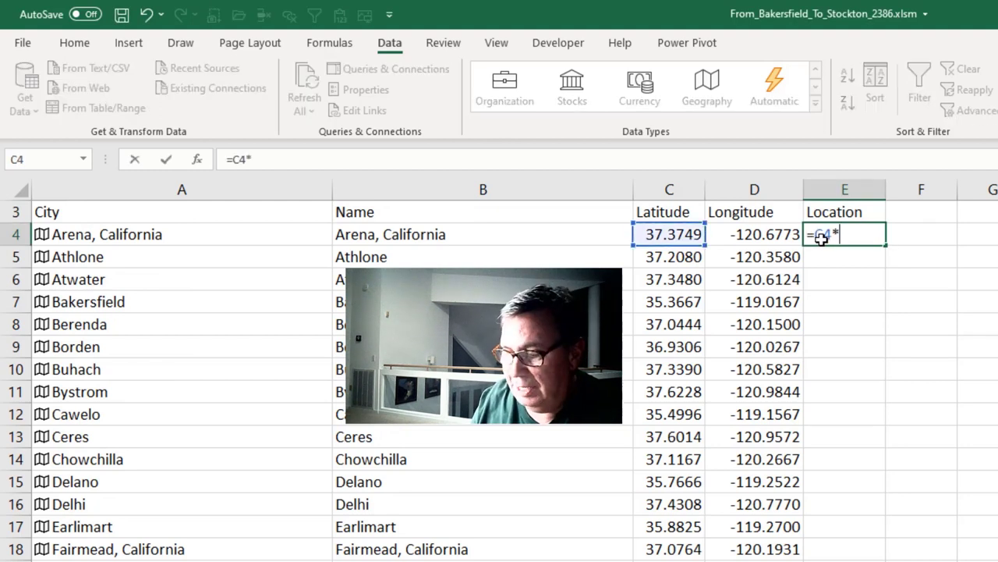
{"action": "key", "text": "ctrl+Return"}
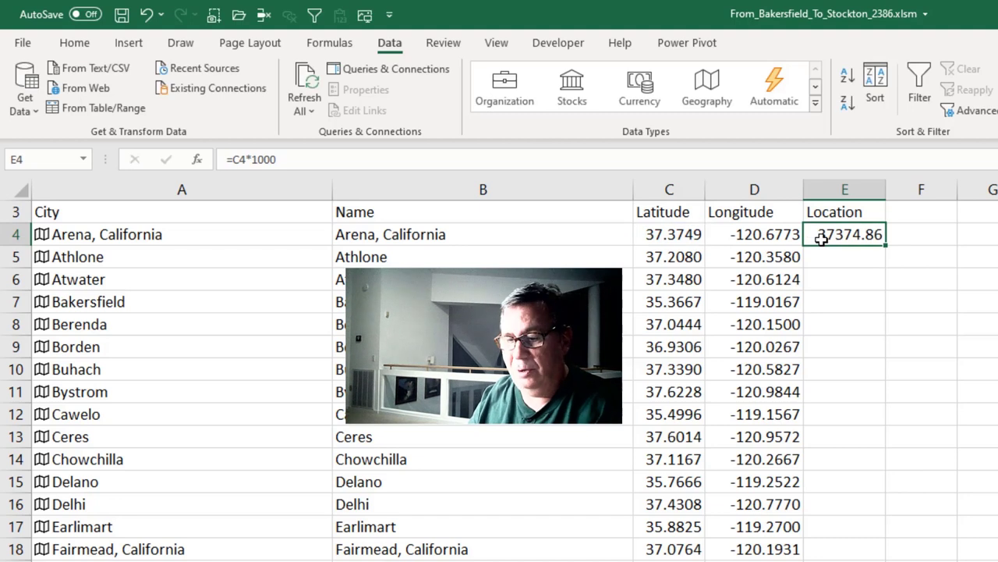
{"action": "double_click", "coordinate": [822, 238]}
{"action": "type", "text": "EVEN("}
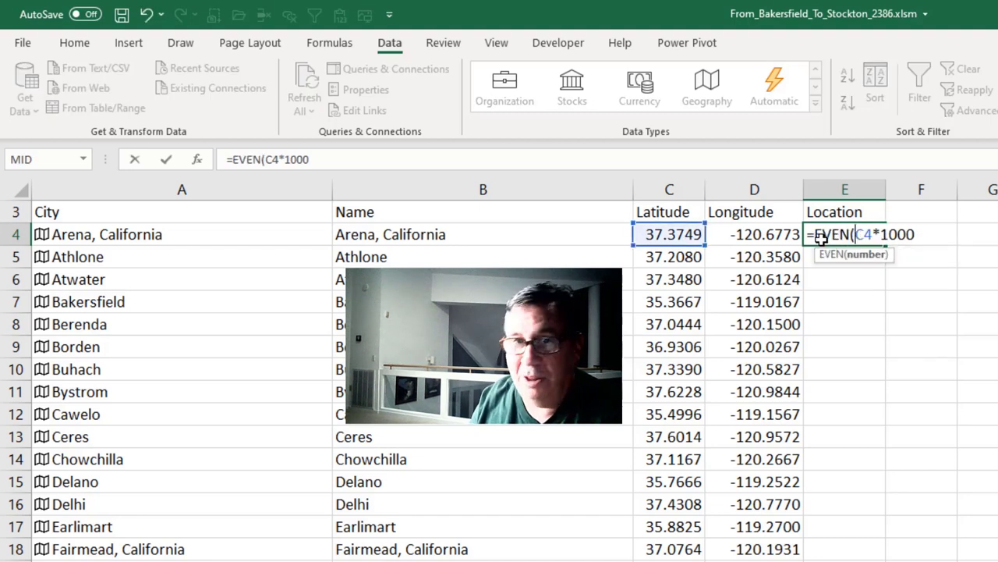
{"action": "key", "text": "ctrl+Return"}
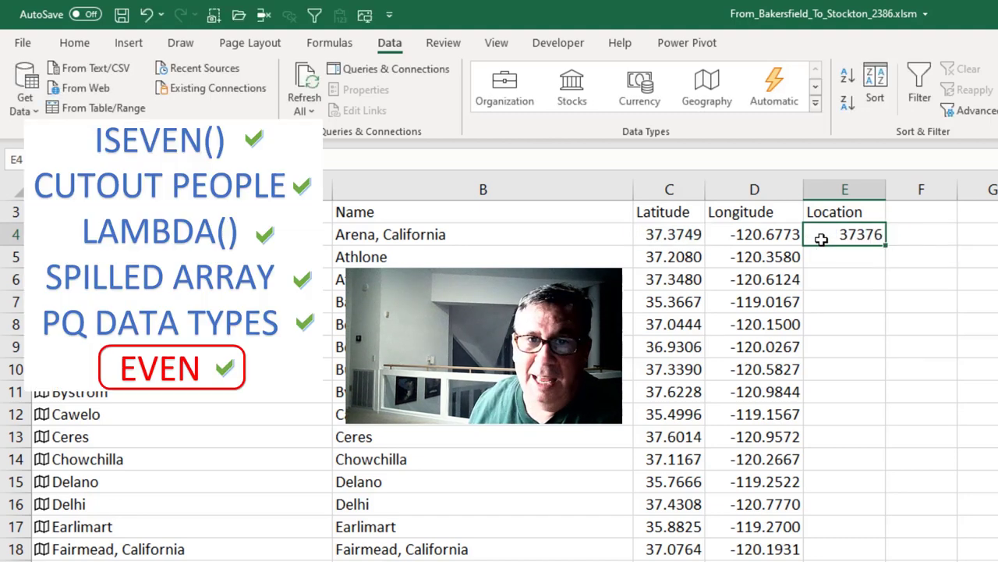
{"action": "double_click", "coordinate": [888, 244]}
Step: Give Alameda an odd Location with =EVEN(C50*1000)-1 and fill it down the non-corridor cities
{"action": "scroll", "coordinate": [790, 303], "scroll_direction": "down", "scroll_amount": 9}
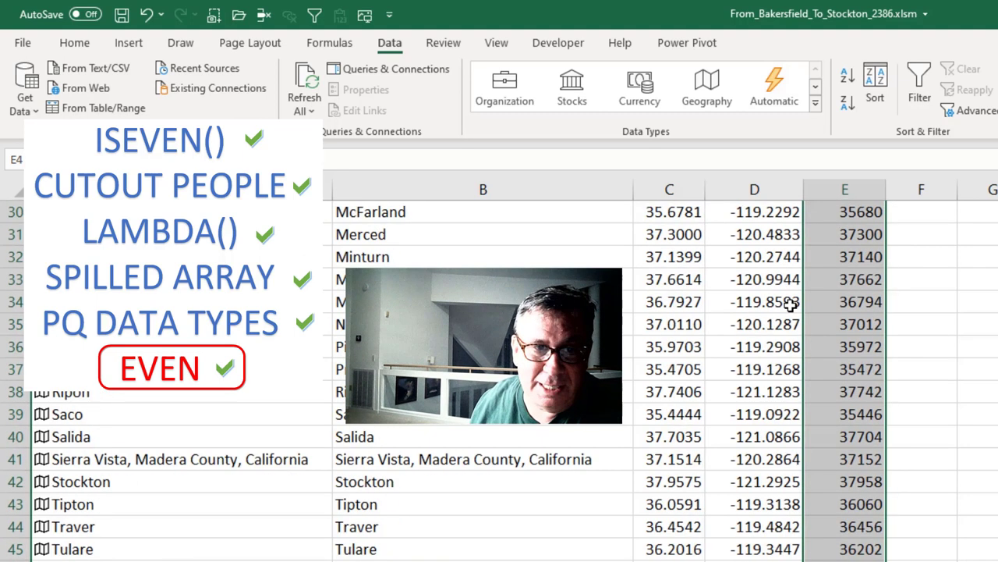
{"action": "scroll", "coordinate": [789, 302], "scroll_direction": "down", "scroll_amount": 4}
{"action": "left_click", "coordinate": [856, 326]}
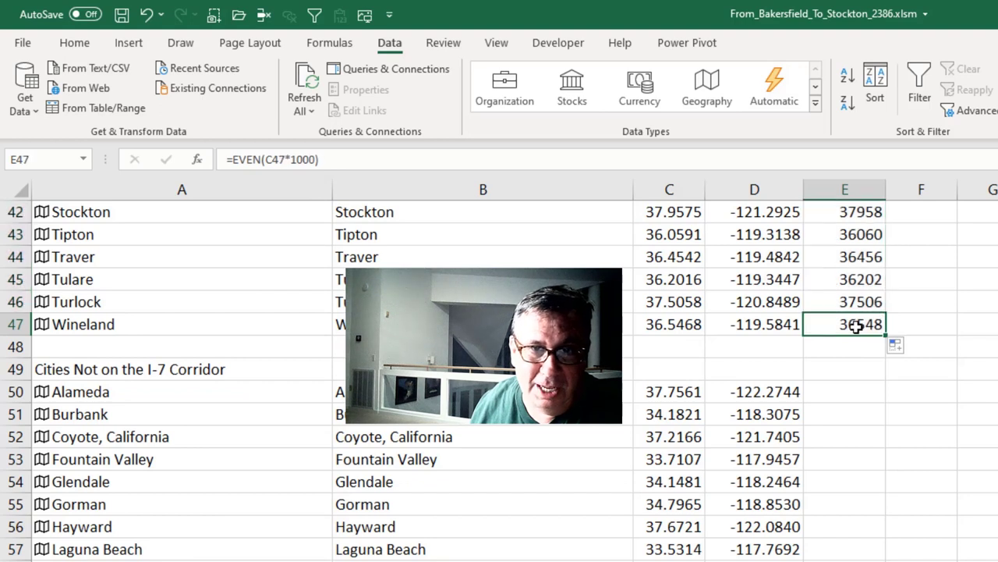
{"action": "key", "text": "ctrl+c"}
{"action": "key", "text": "Down"}
{"action": "key", "text": "Down"}
{"action": "key", "text": "Down"}
{"action": "key", "text": "ctrl+v"}
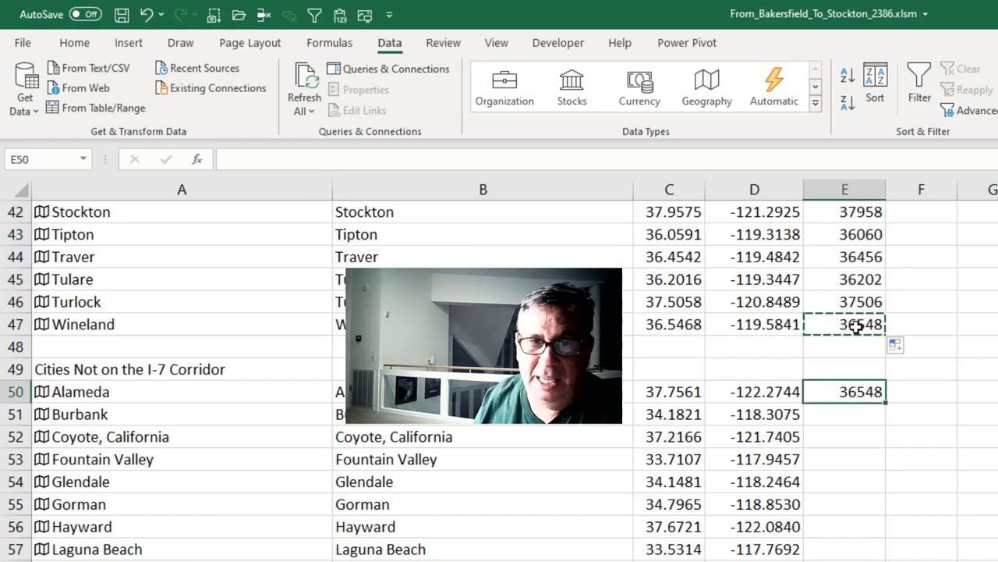
{"action": "key", "text": "F2"}
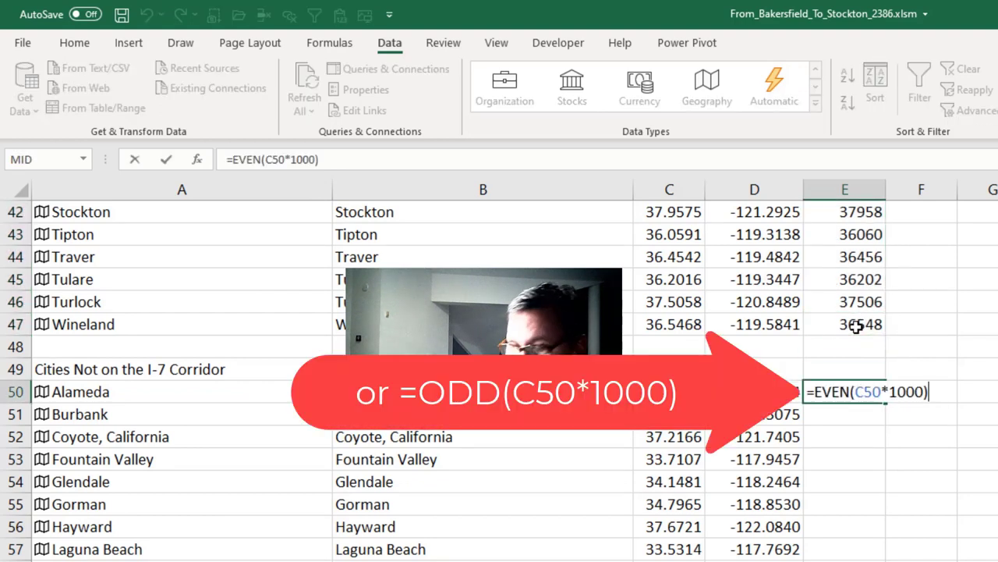
{"action": "type", "text": "-1"}
{"action": "key", "text": "ctrl+Return"}
{"action": "key", "text": "Up"}
{"action": "key", "text": "Down"}
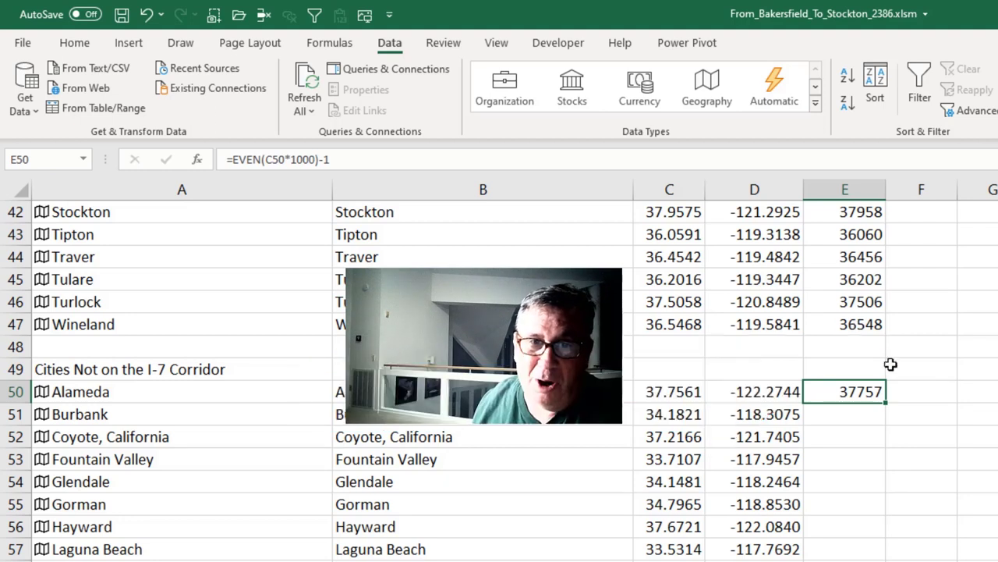
{"action": "double_click", "coordinate": [888, 400]}
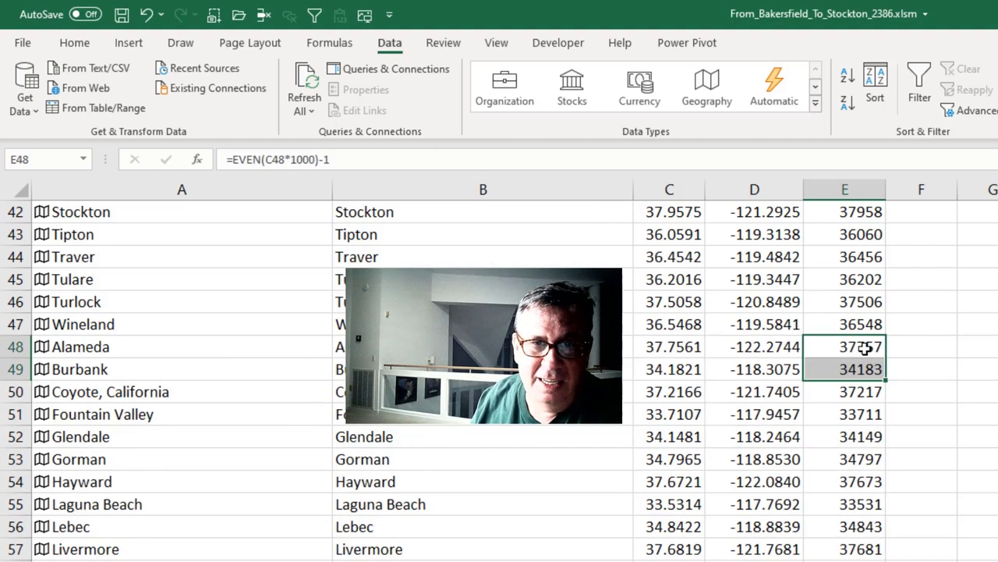
{"action": "key", "text": "Left"}
{"action": "key", "text": "Left"}
{"action": "key", "text": "Left"}
{"action": "key", "text": "Left"}
{"action": "key", "text": "ctrl+Up"}
{"action": "key", "text": "Down"}
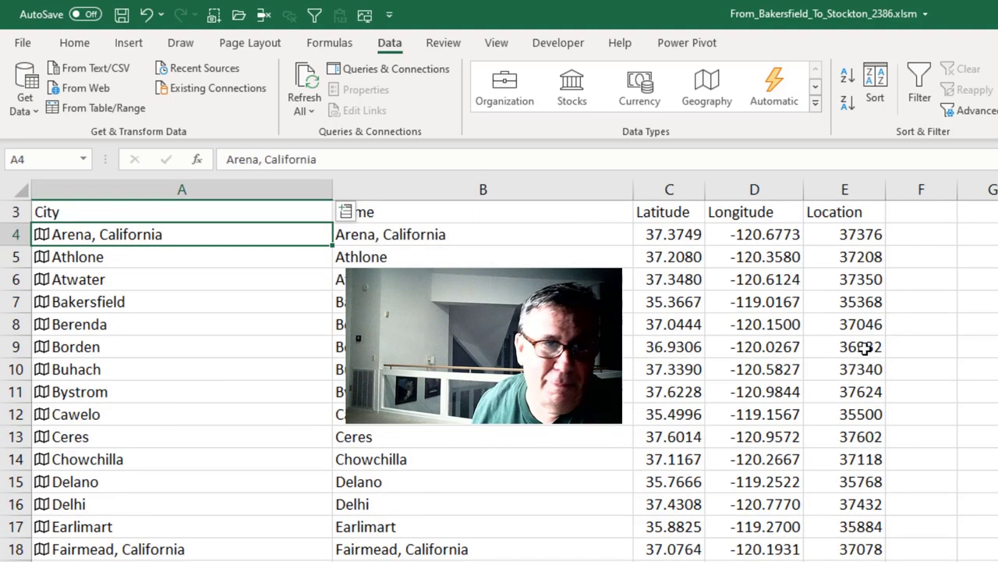
Step: Sort cities A to Z, then fill =ISEVEN(E4) down column F for every city
{"action": "left_click", "coordinate": [848, 77]}
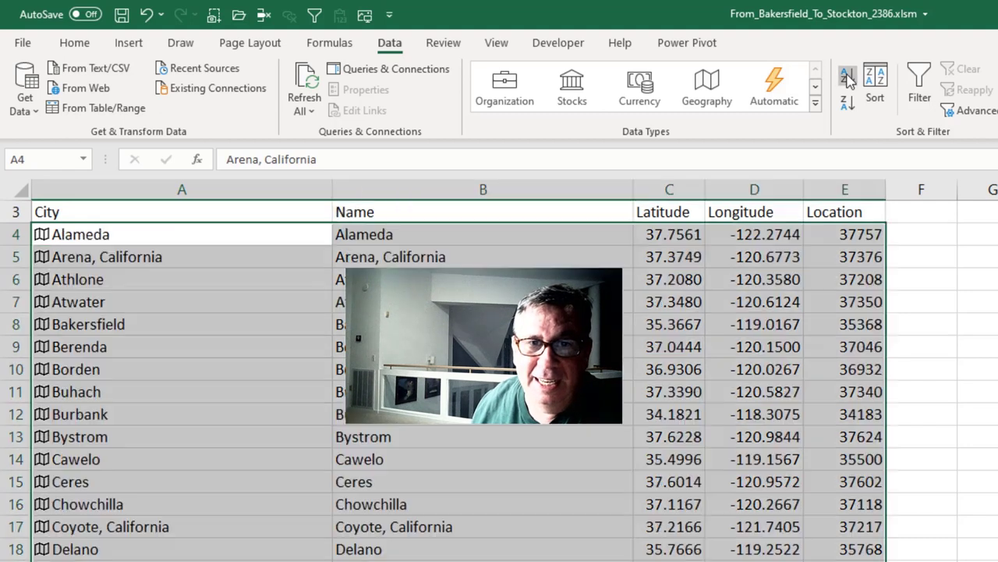
{"action": "left_click", "coordinate": [909, 212]}
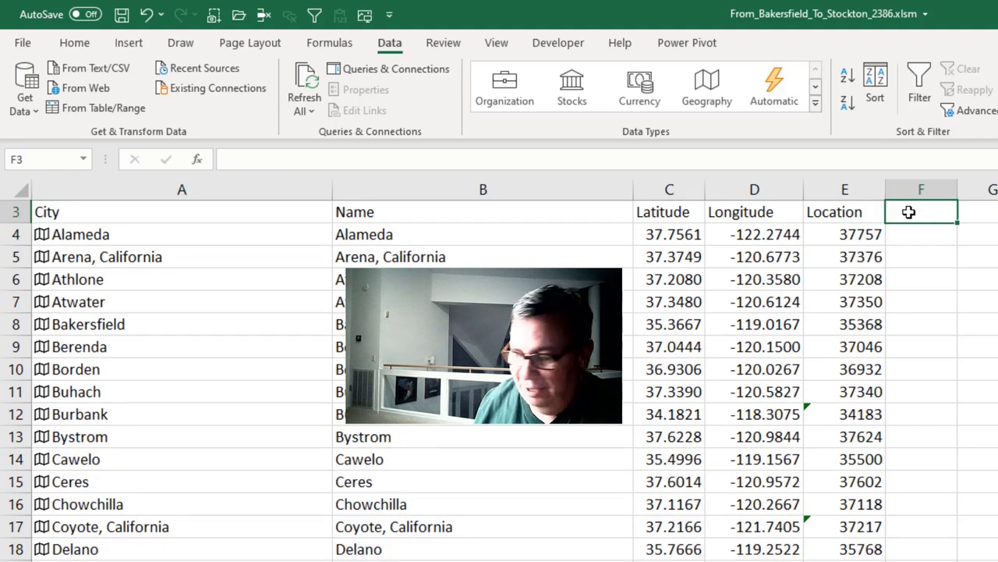
{"action": "key", "text": "Down"}
{"action": "type", "text": "=ise"}
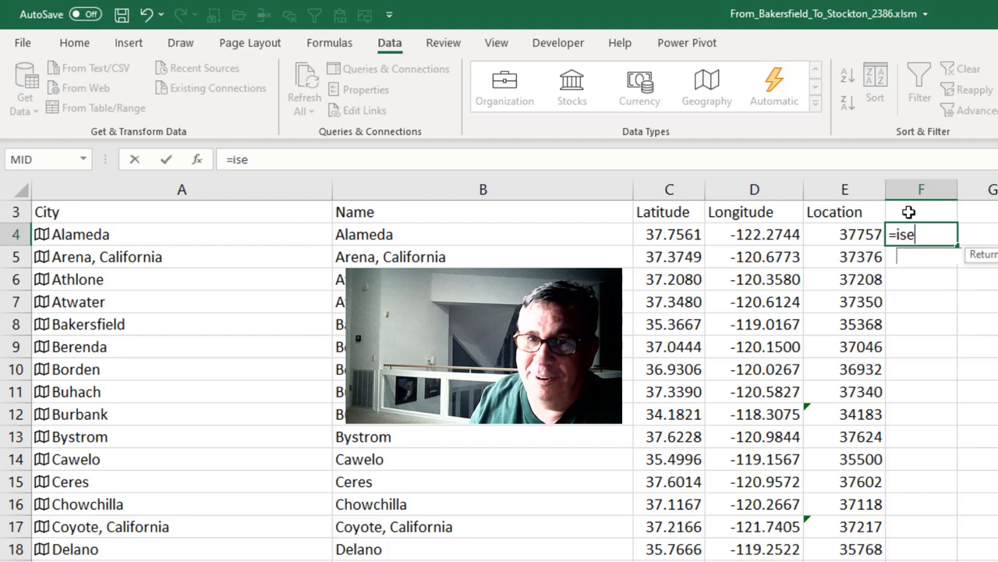
{"action": "key", "text": "Tab"}
{"action": "key", "text": "Left"}
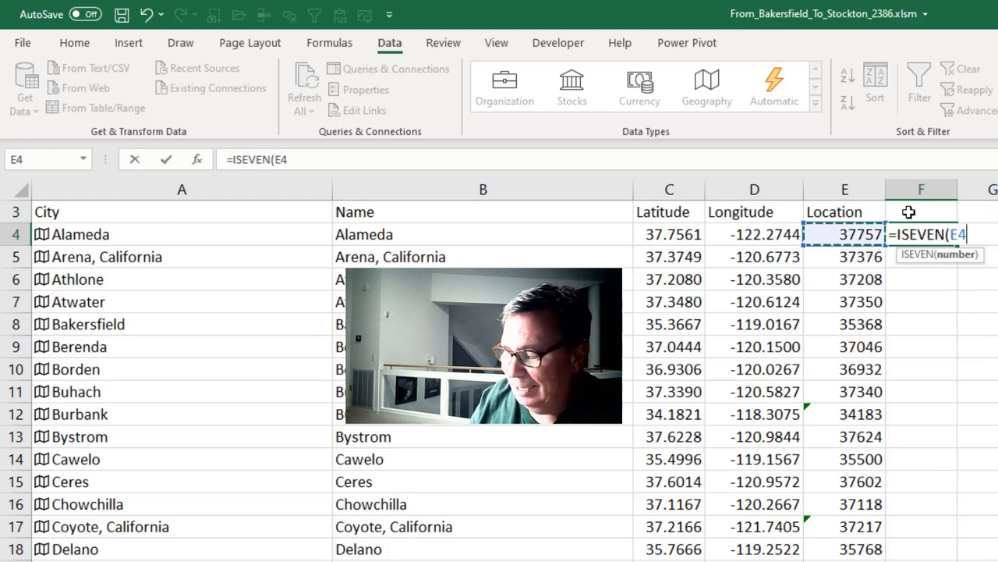
{"action": "type", "text": ")"}
{"action": "key", "text": "ctrl+Return"}
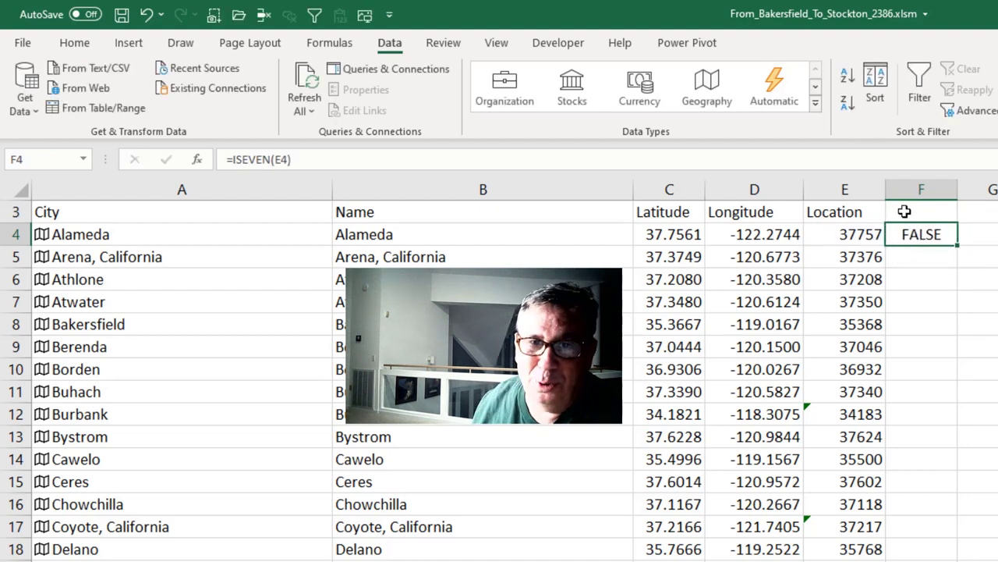
{"action": "double_click", "coordinate": [958, 244]}
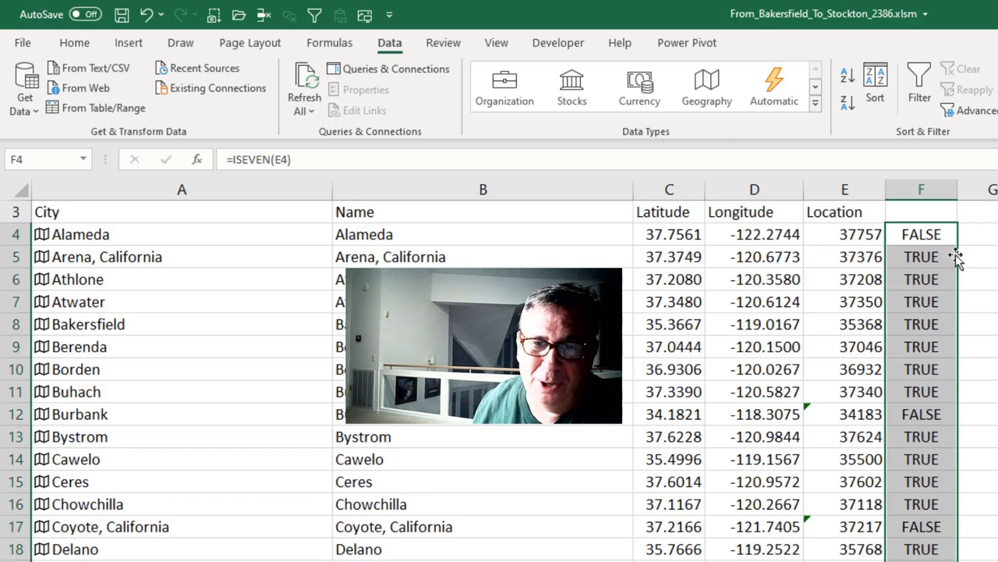